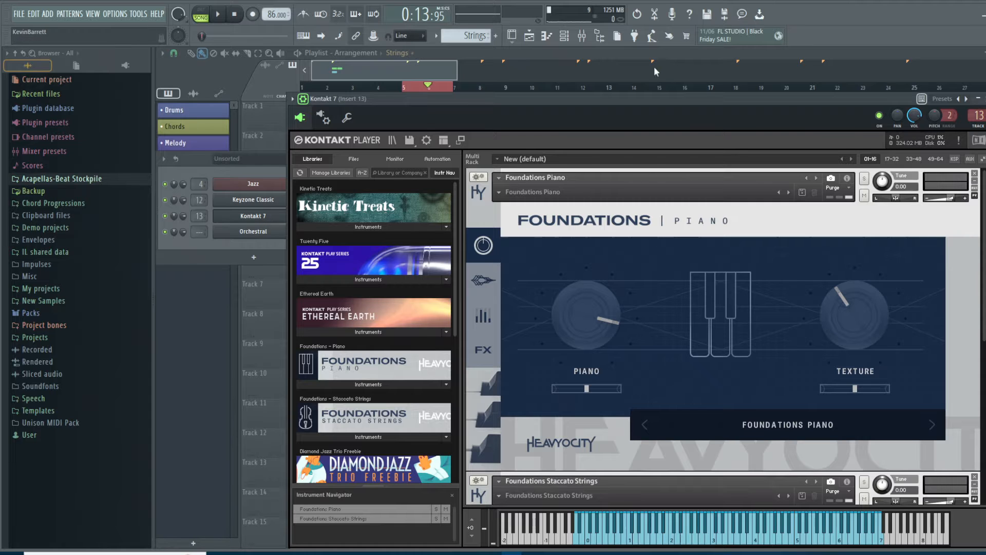
- Move the Kontakt 7 window up and look over the Foundations Piano and Foundations Staccato Strings instruments in its rack
drag(713, 95, 706, 84)
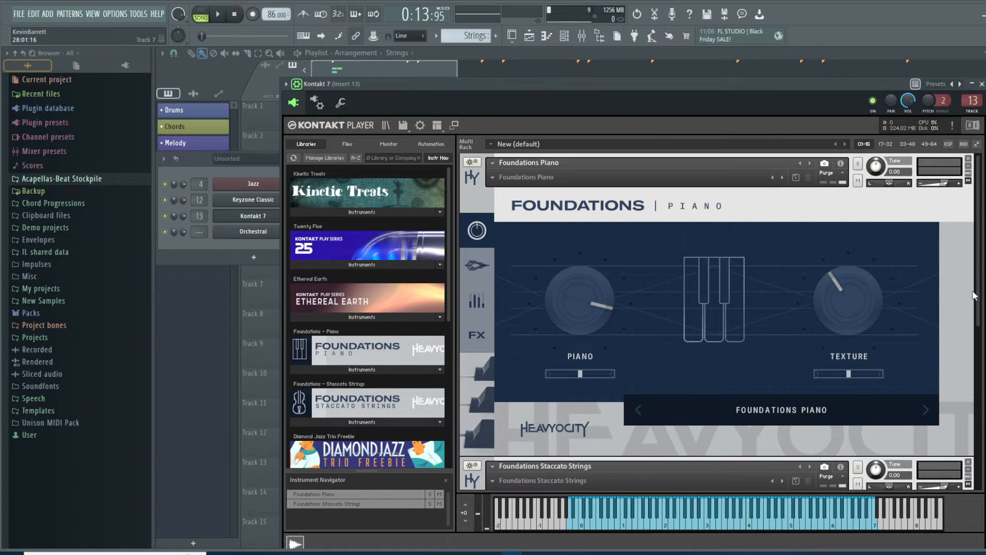
mouse_move(978, 278)
mouse_down()
mouse_move(978, 301)
mouse_move(978, 275)
mouse_up()
scroll(964, 393, down, 3)
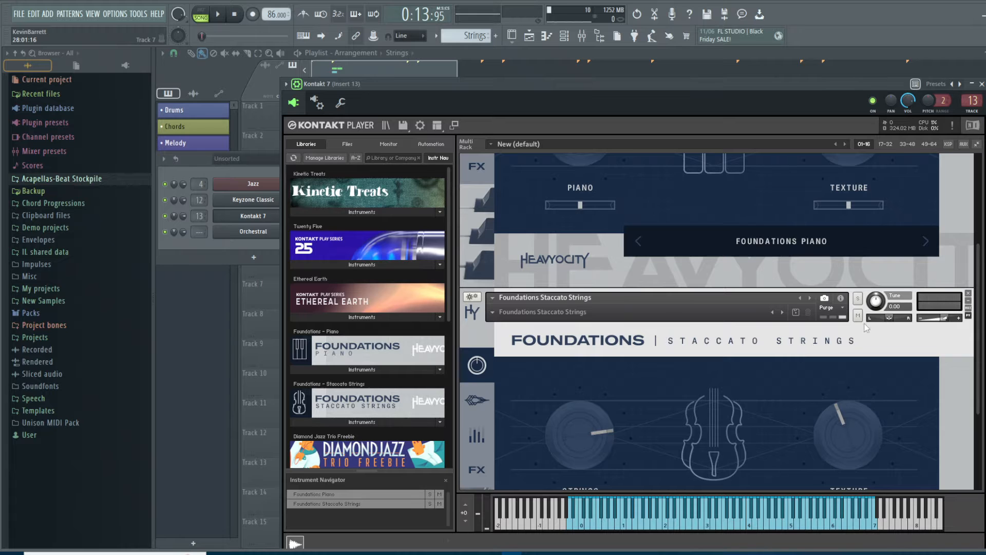
scroll(899, 258, up, 3)
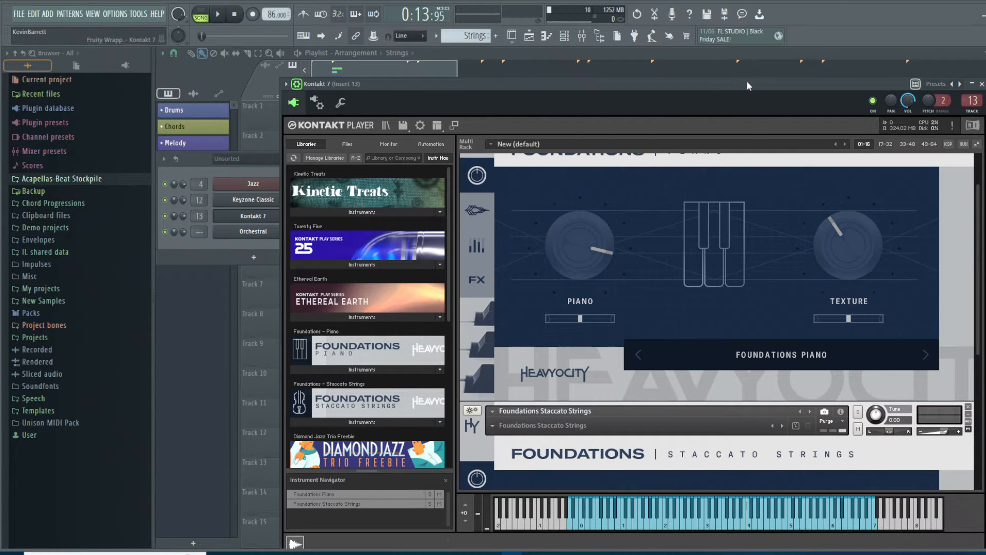
- Examine the MIDI channel color groups in the Kontakt 7 piano roll alongside the instruments loaded in the plugin
click(552, 39)
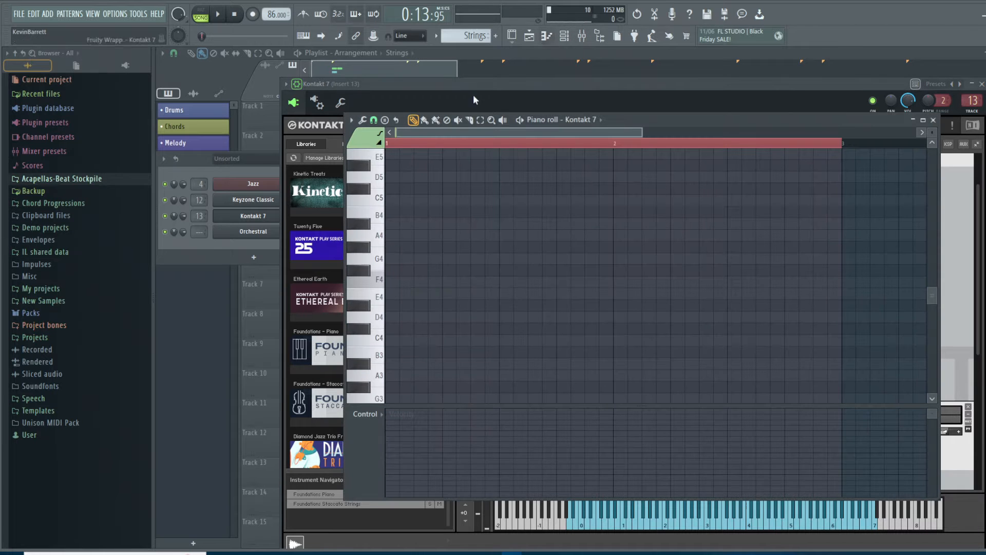
click(366, 135)
click(358, 162)
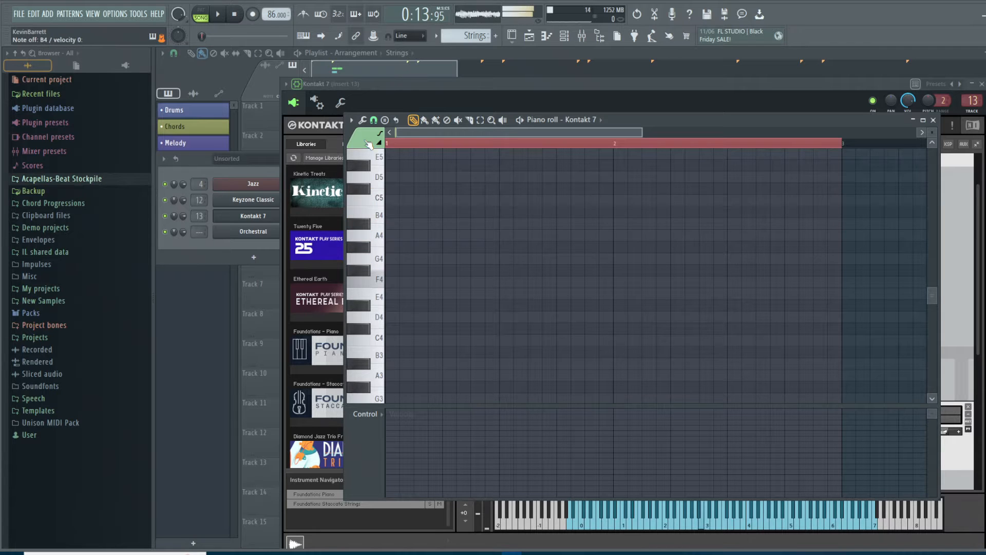
click(455, 535)
scroll(959, 245, up, 2)
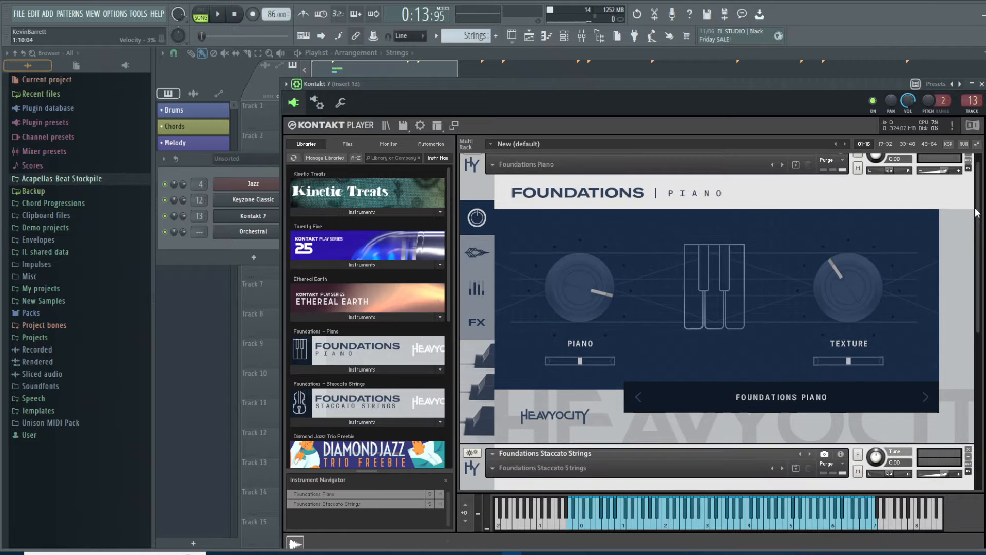
click(547, 35)
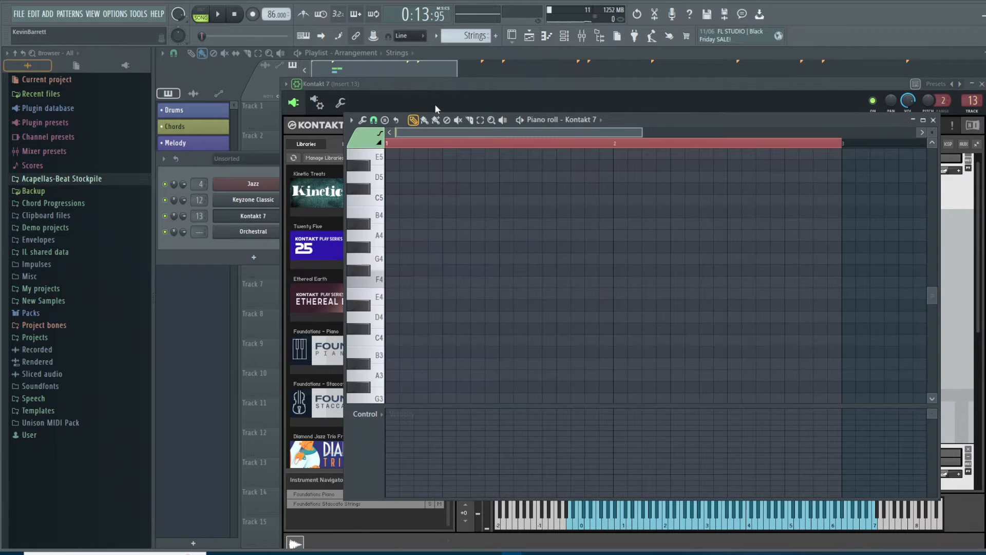
click(379, 135)
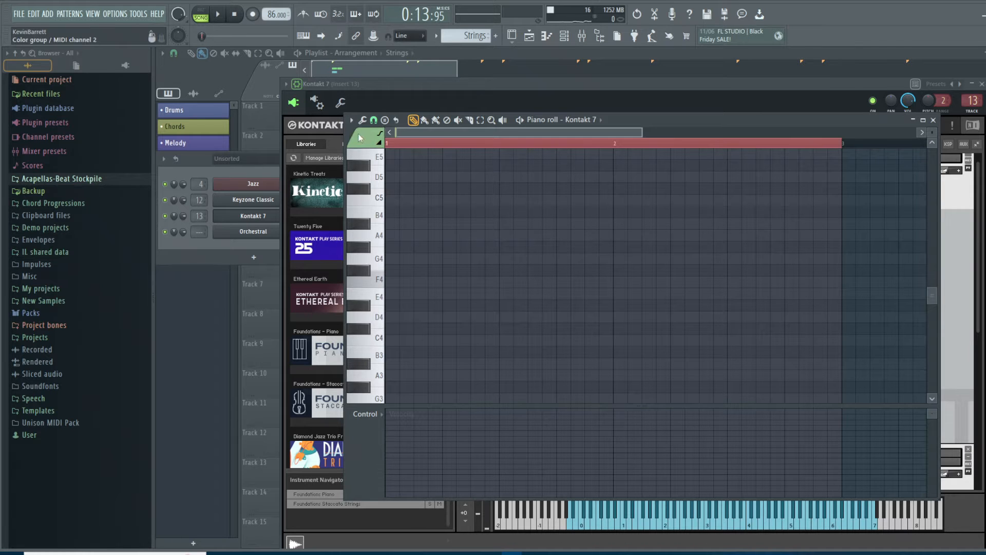
click(379, 135)
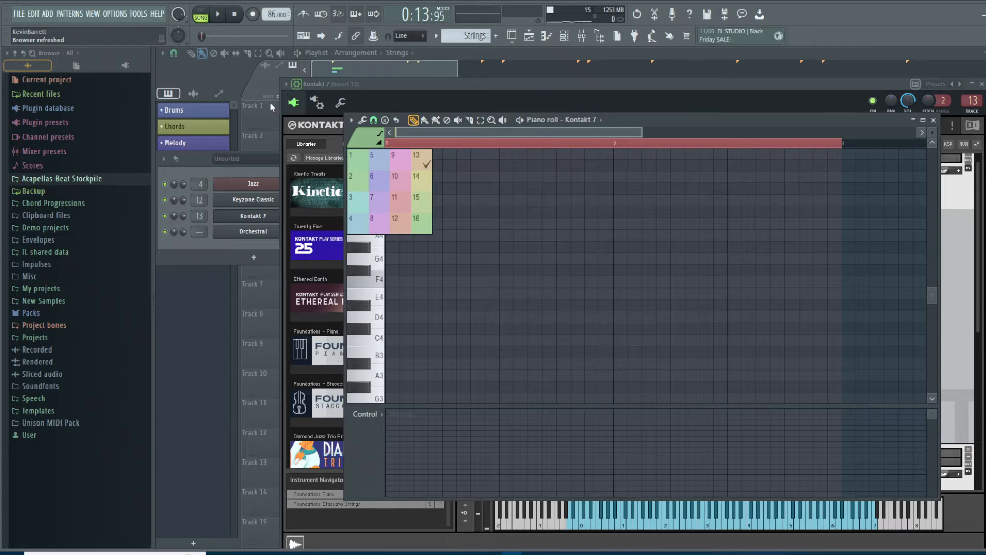
click(527, 36)
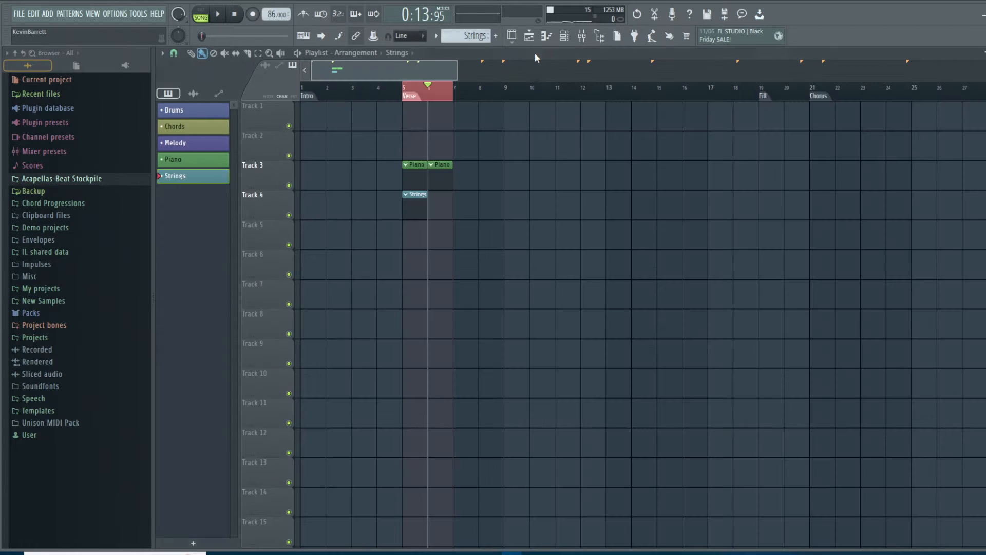
- Open the Piano pattern's Kontakt 7 notes for editing and set the note color group to MIDI channel 1
click(412, 176)
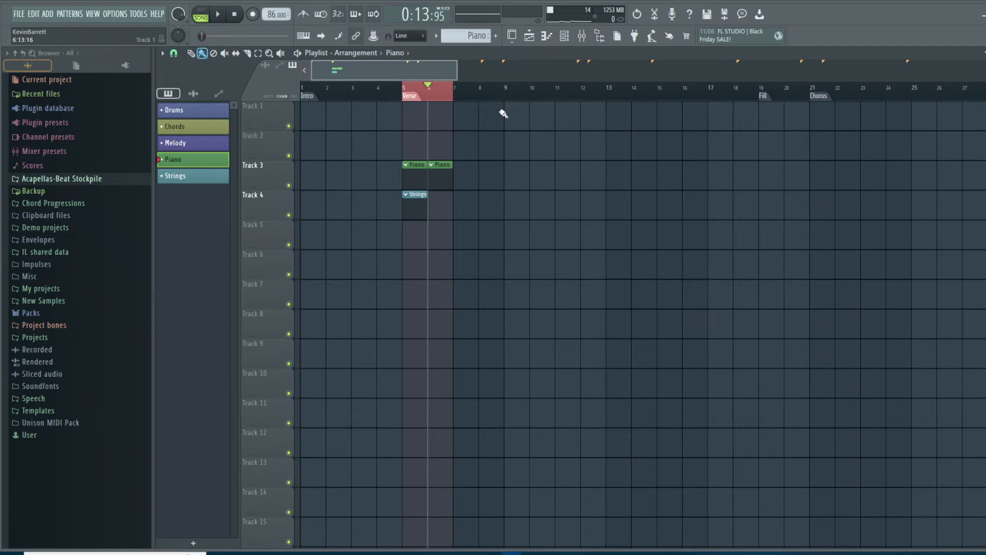
click(529, 36)
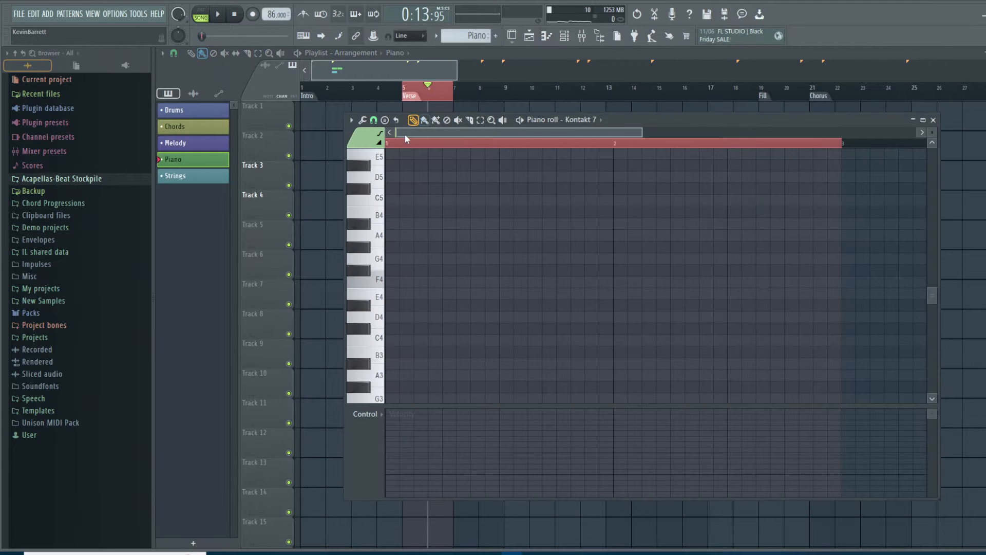
click(371, 137)
click(360, 164)
- Draw eight F5 notes in the Piano pattern, one on every beat across two bars, and return to the playlist
scroll(428, 227, up, 3)
click(392, 212)
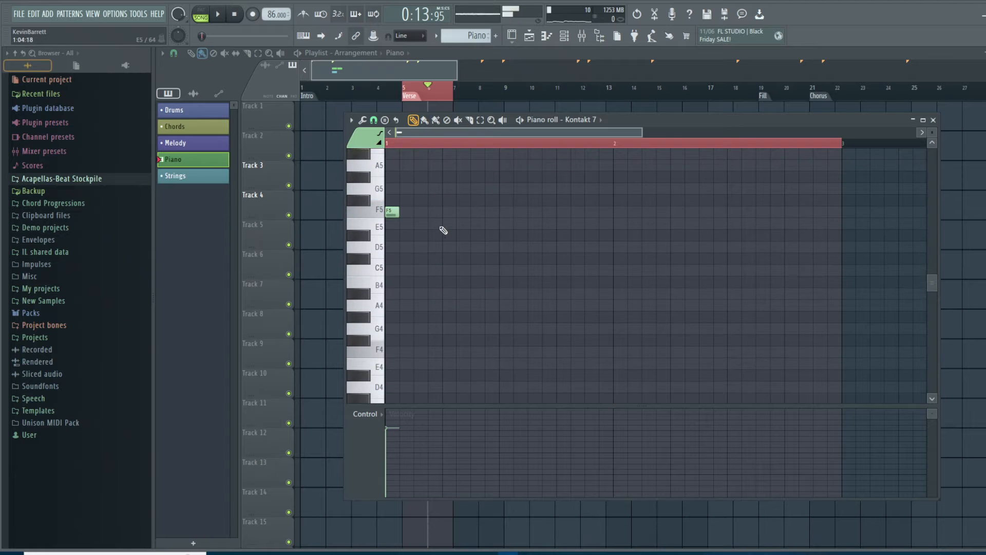
click(446, 212)
click(506, 212)
click(564, 211)
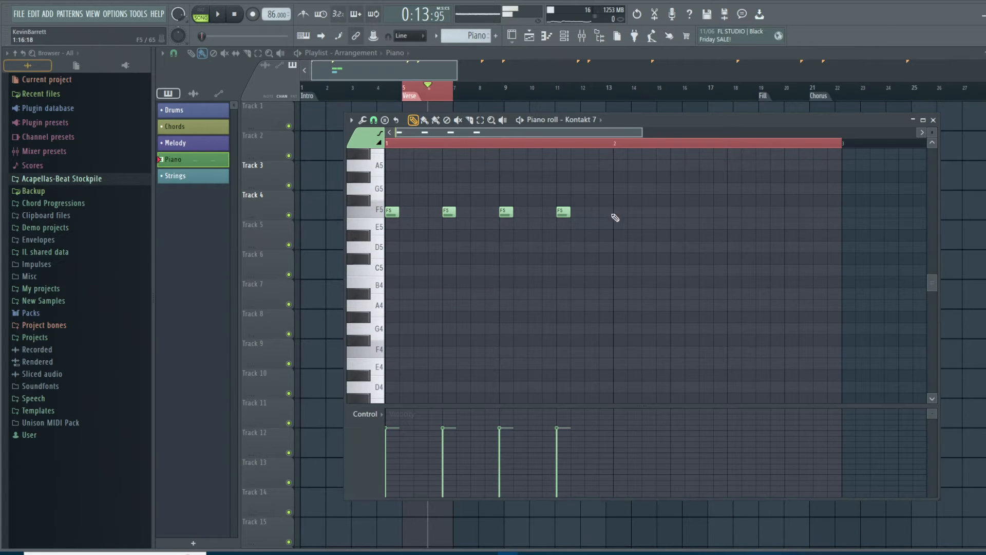
click(620, 211)
click(678, 214)
click(721, 211)
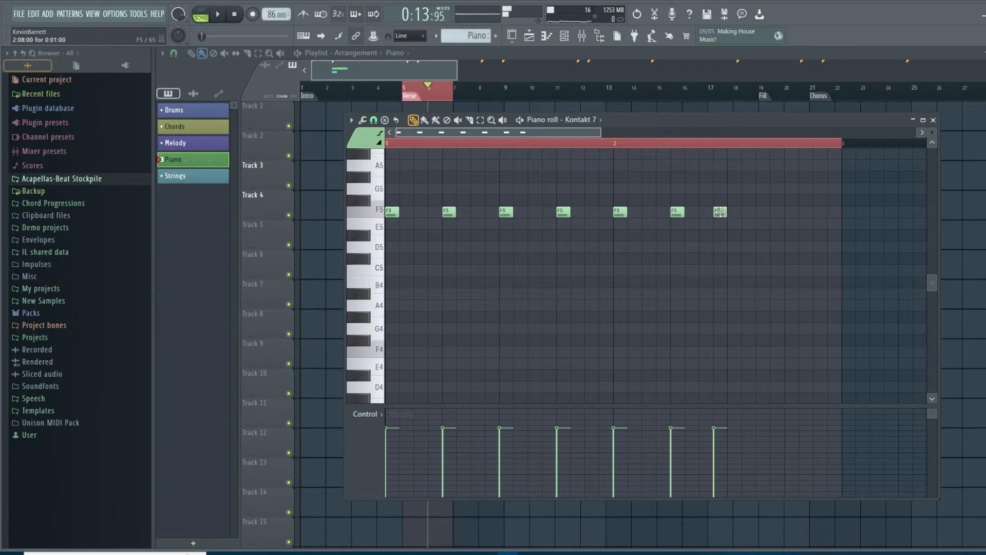
right_click(721, 212)
click(734, 212)
click(791, 212)
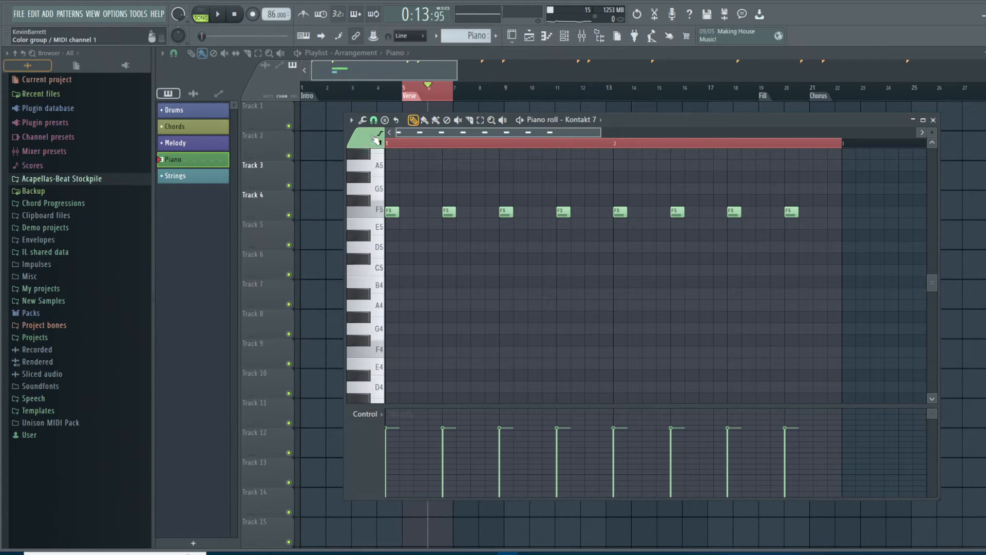
click(510, 51)
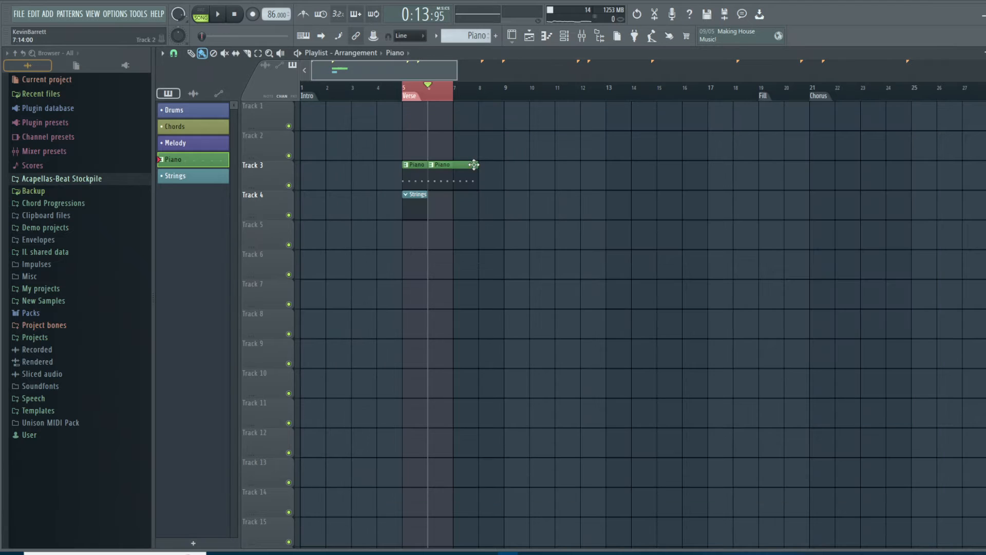
- Open the Strings pattern's Kontakt 7 notes for editing and set the note color group to MIDI channel 2
click(414, 195)
click(547, 39)
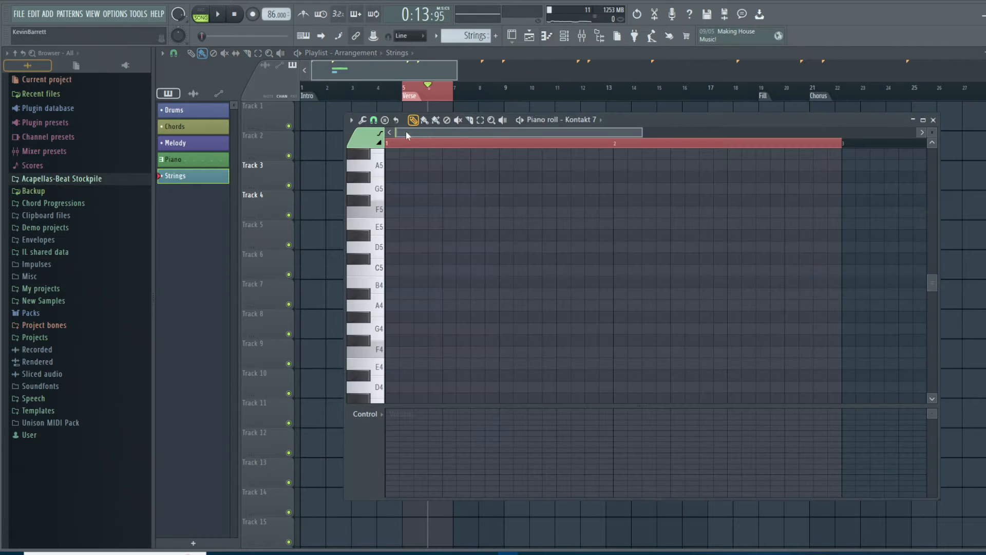
click(366, 138)
click(366, 178)
- Draw the first bar of the Strings melody: F4 on beats 1 to 3, an A4 before beat 4 and an F4 after it
click(392, 352)
click(449, 352)
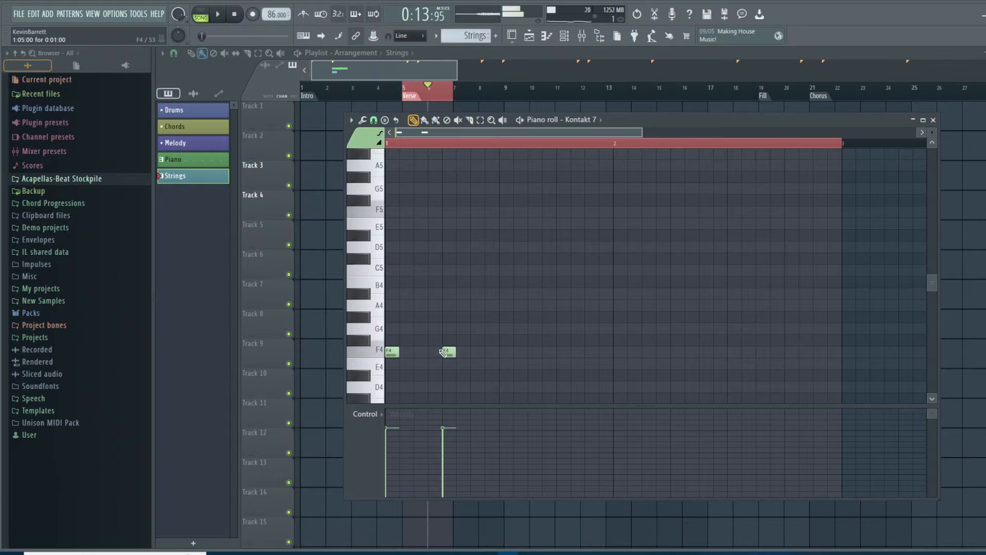
click(503, 353)
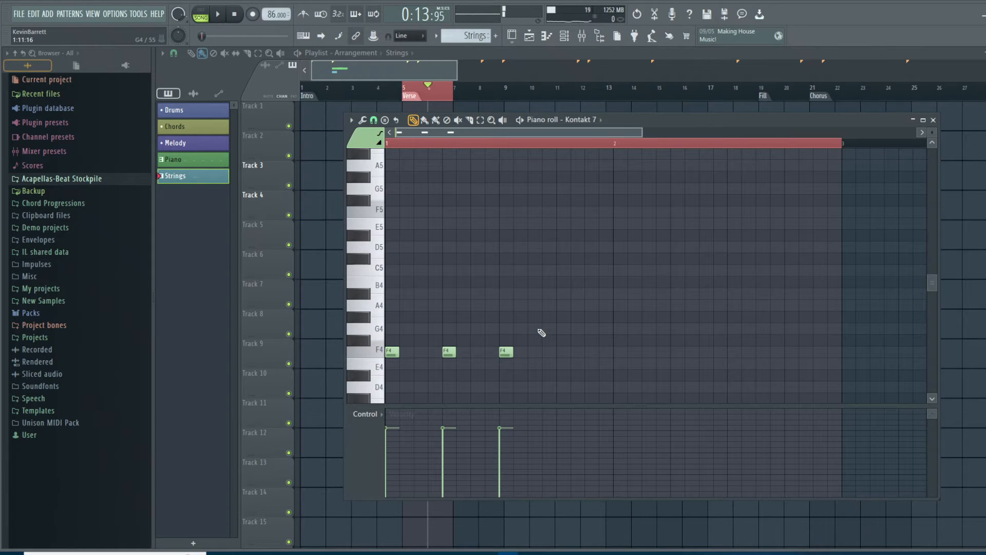
click(548, 306)
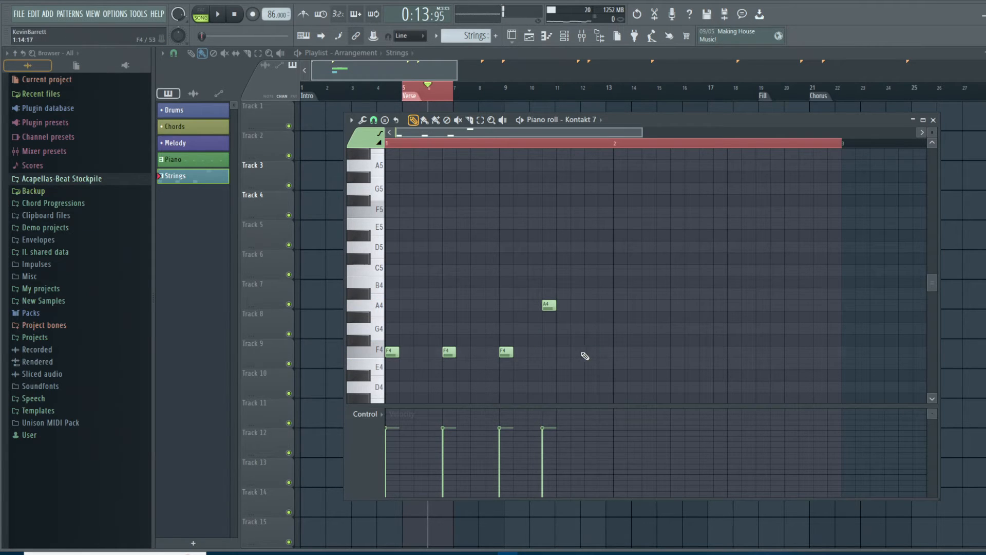
click(591, 353)
- Draw the second bar of the Strings melody as F4, D4, F4, F4, G4, F4, F4 and return to the playlist
click(618, 353)
scroll(694, 328, down, 1)
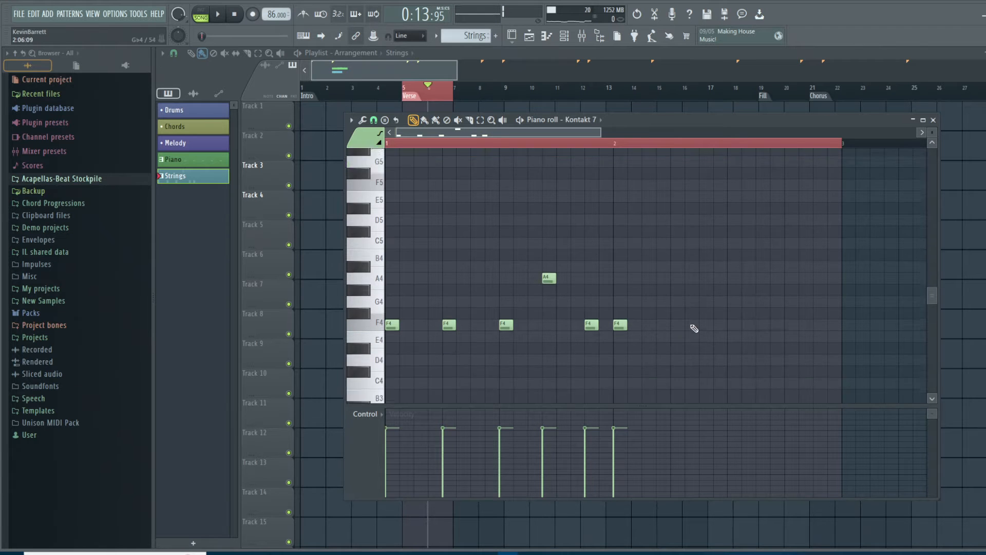
scroll(694, 328, down, 2)
click(647, 320)
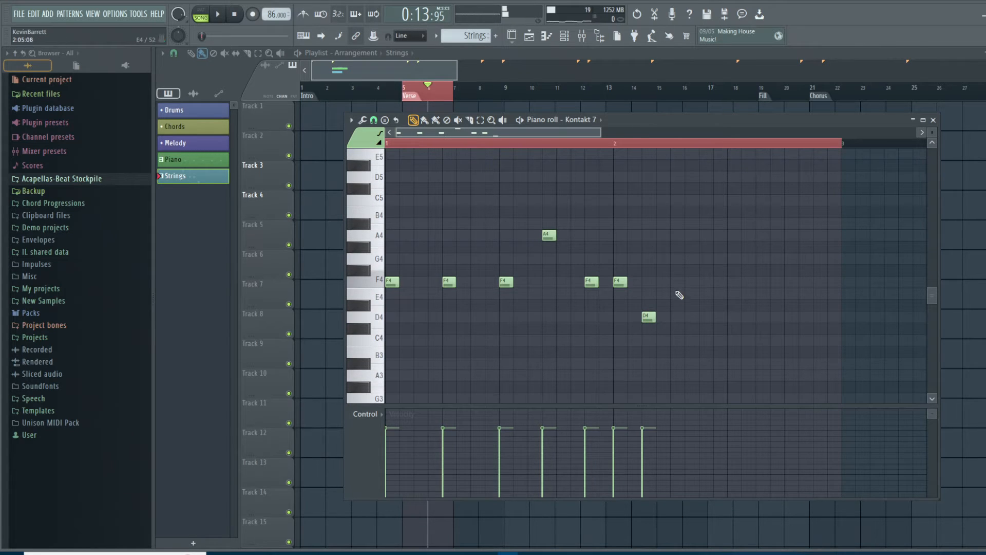
click(675, 284)
click(729, 282)
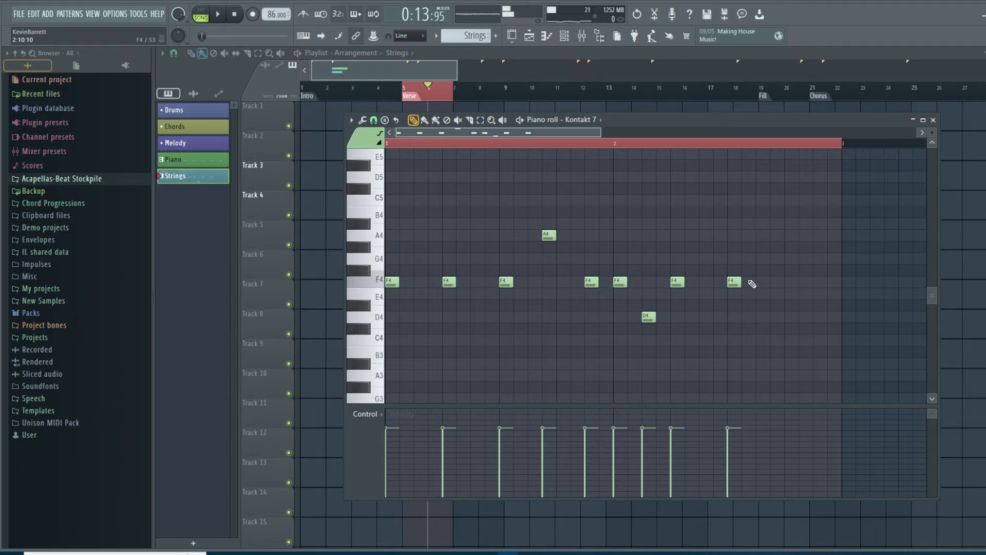
click(759, 258)
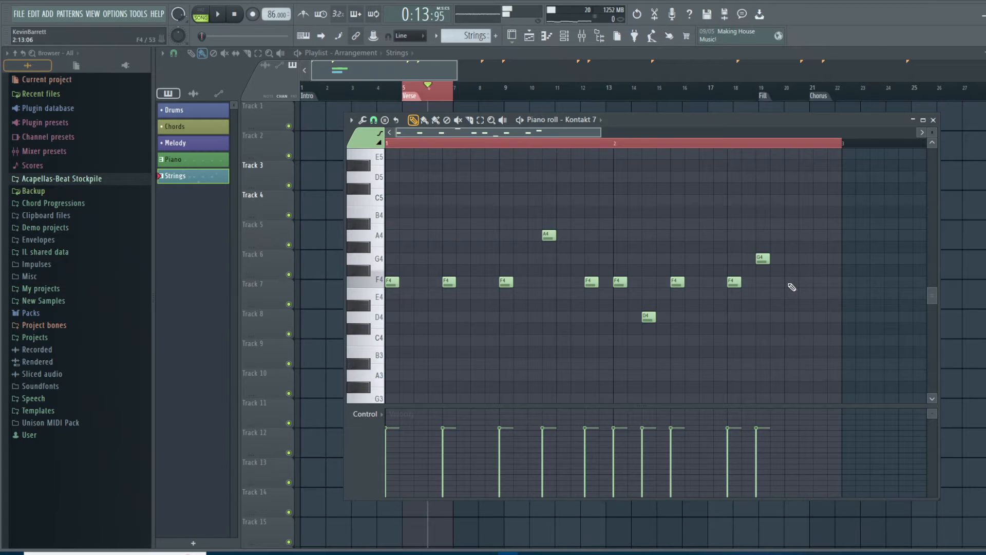
click(787, 282)
click(816, 282)
click(419, 62)
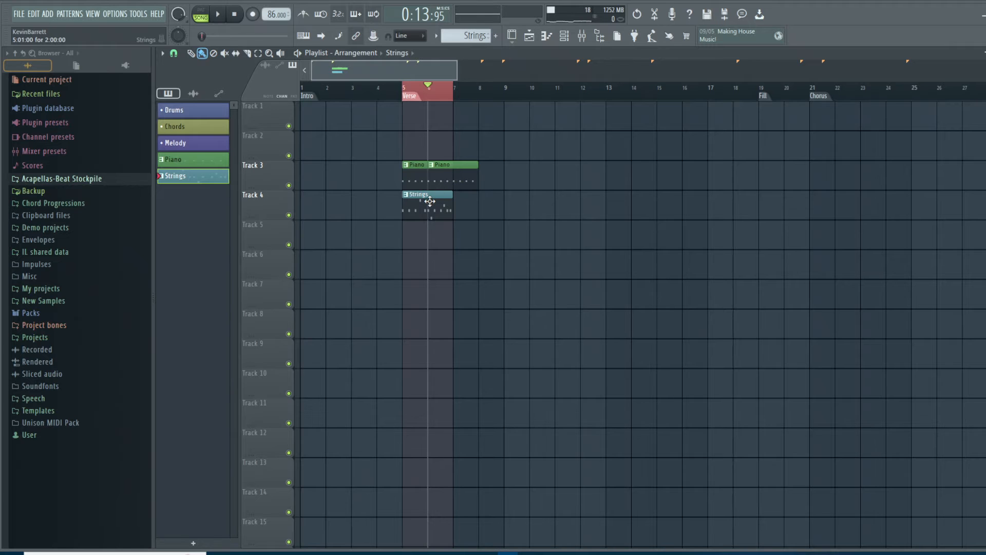
- Remove the duplicate Piano clip from Track 3 and play the arrangement from the Verse marker at bar 5
double_click(451, 180)
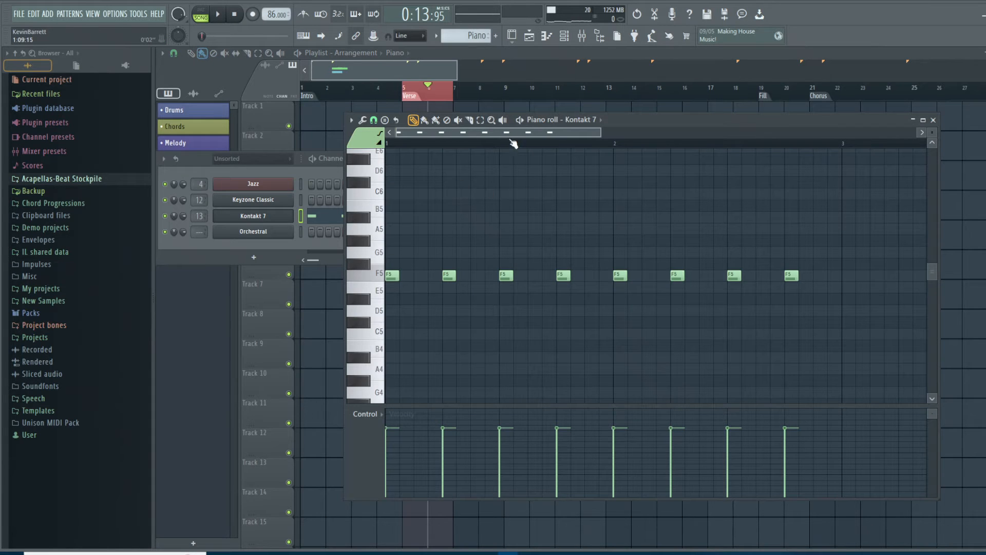
click(438, 91)
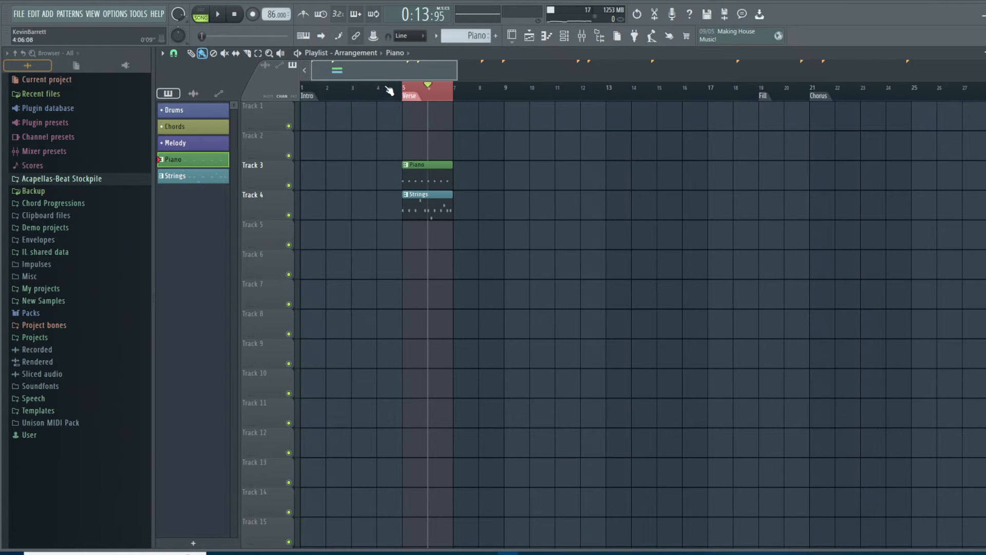
click(410, 93)
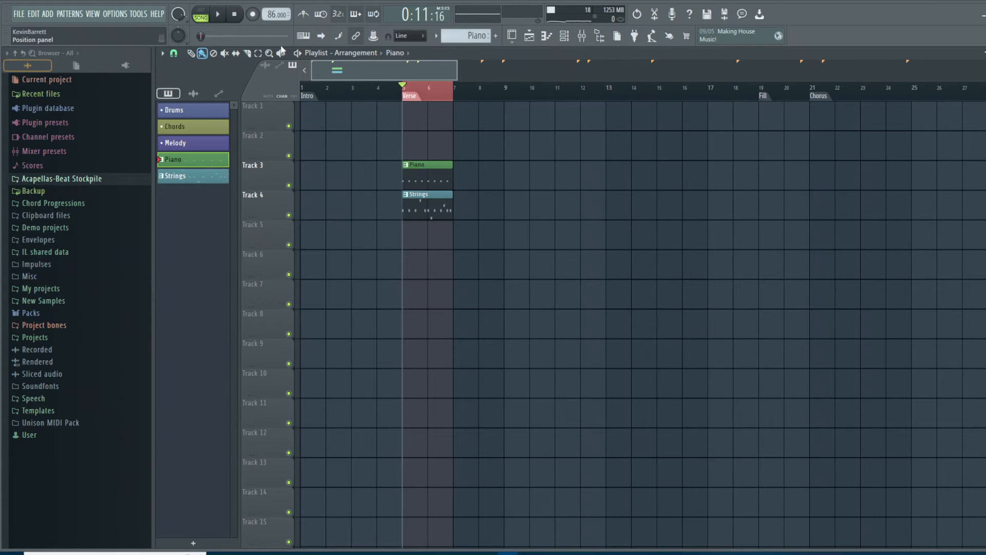
click(221, 16)
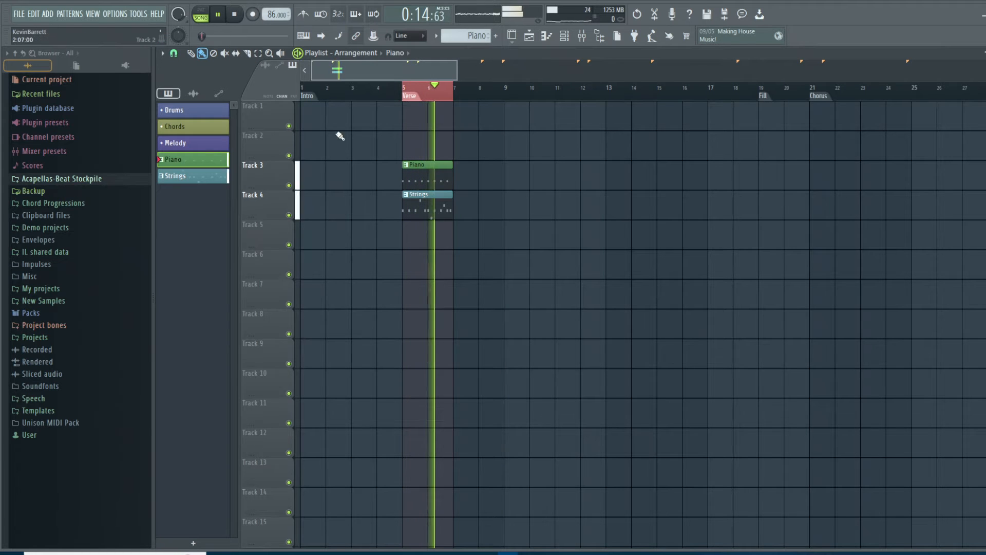
- In bar 1 of the Strings pattern, lower the A4 to G4, add an F4 on beat 4, move the last F4 to D4, and stop playback
double_click(427, 210)
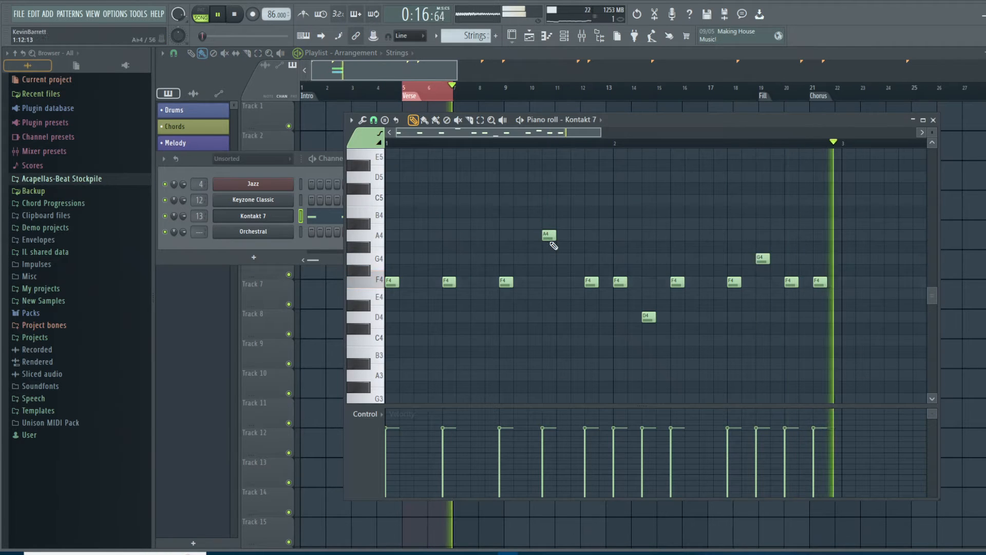
drag(549, 235, 550, 259)
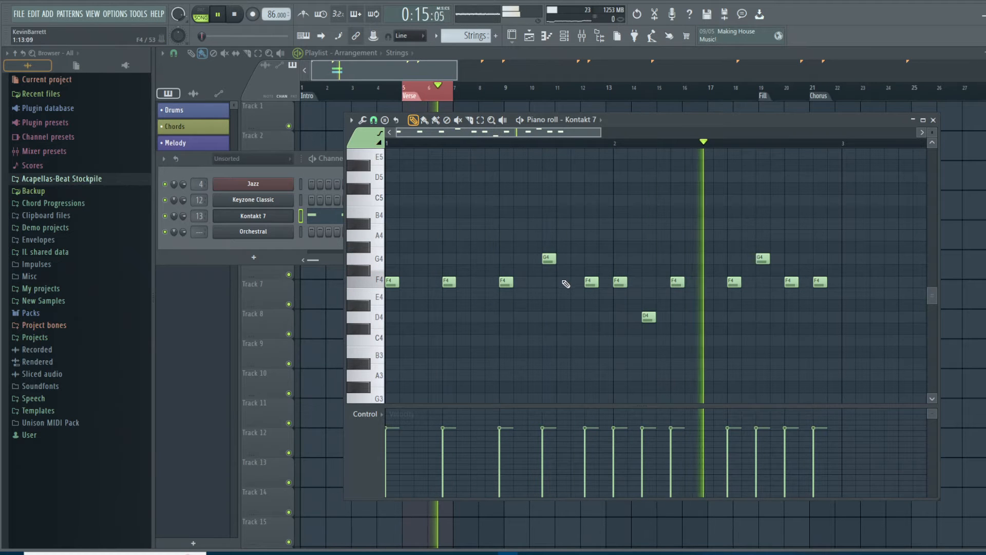
click(561, 282)
drag(592, 281, 590, 319)
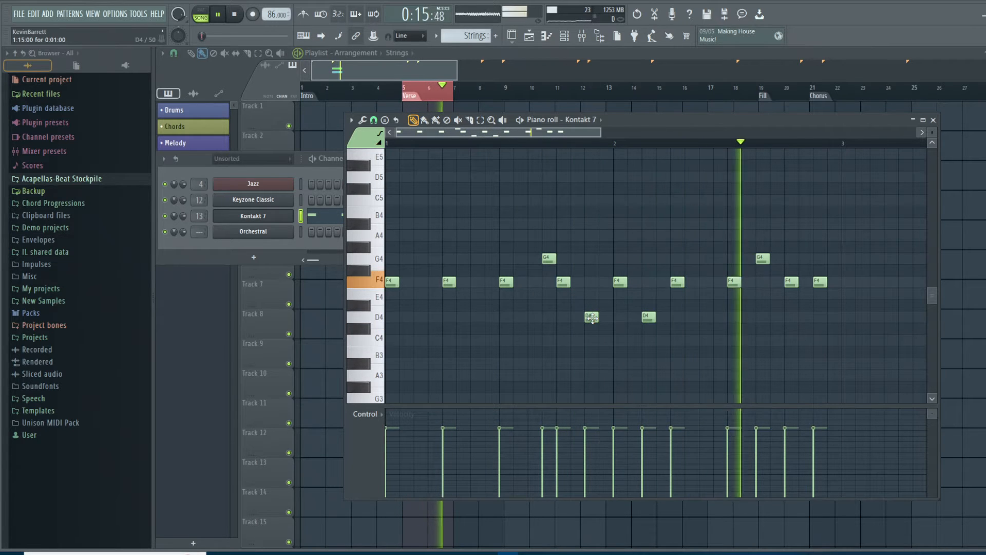
click(235, 14)
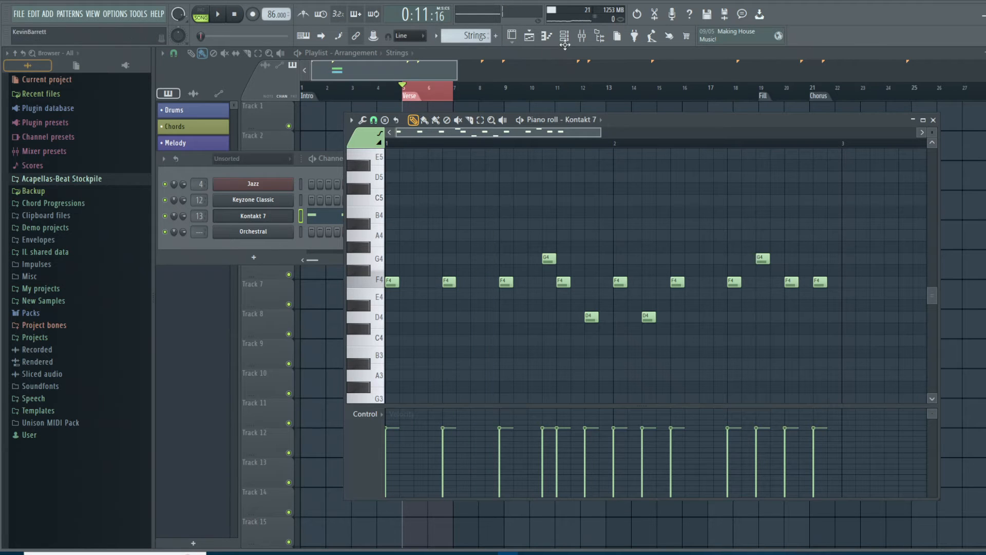
- Play the arrangement with the mixer open to watch the level on Insert 13, and stop playback
click(589, 40)
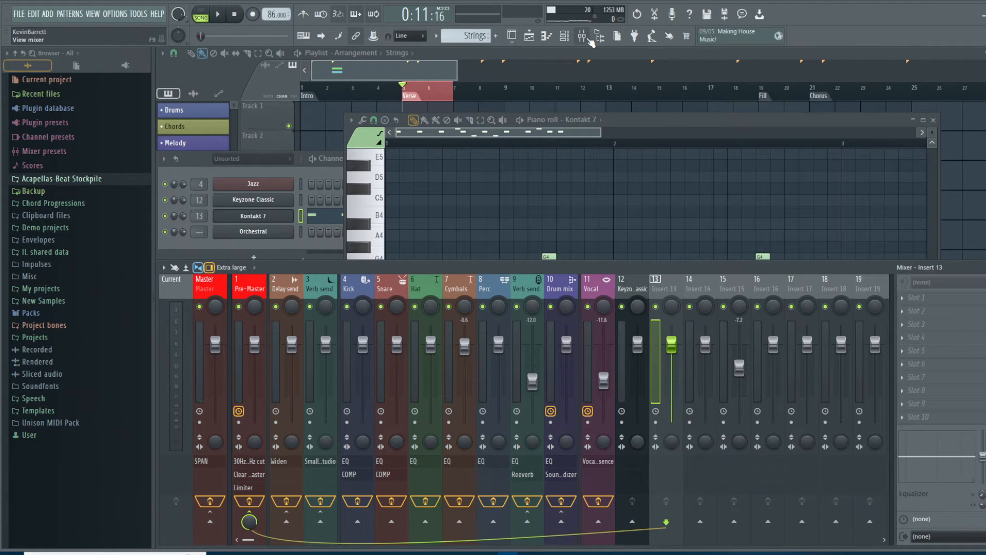
key(space)
key(space)
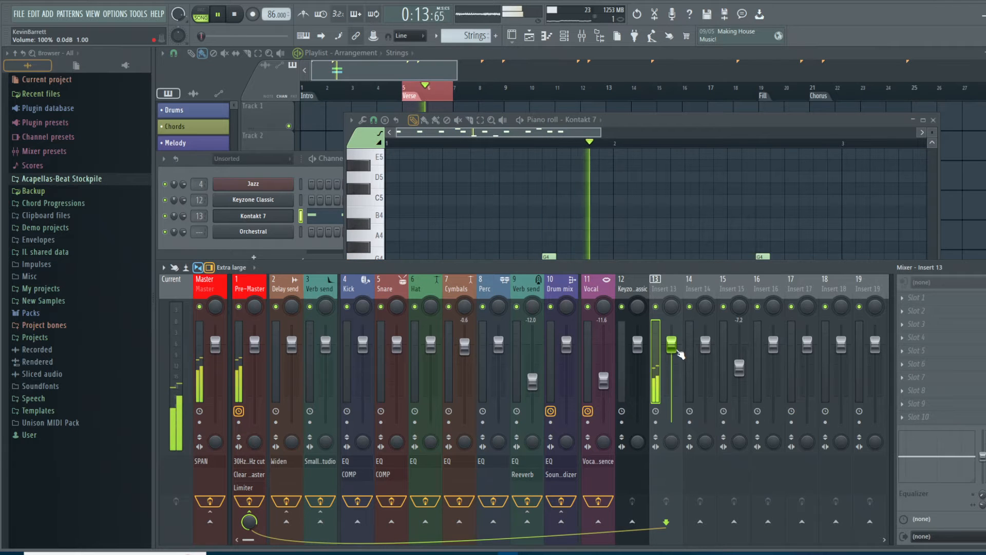
key(space)
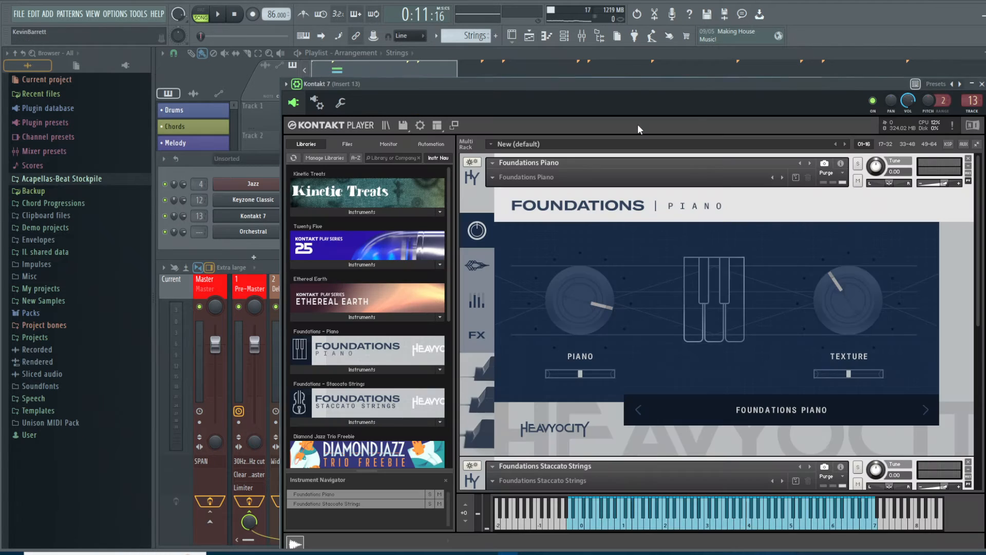
- Name mixer track 13 after its Kontakt 7 channel and bring the Kontakt 7 window back to the front
click(971, 111)
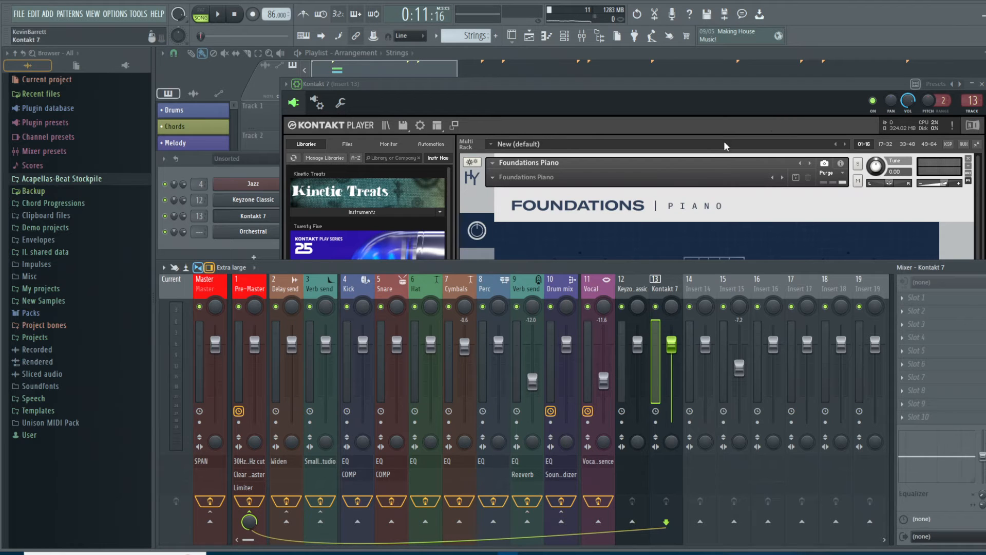
click(744, 84)
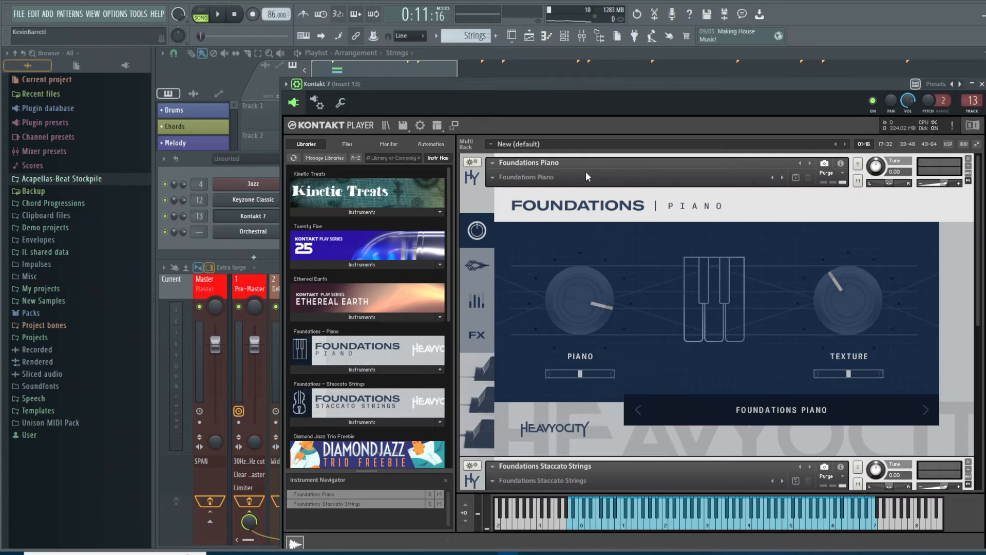
- Reveal the output and MIDI channel settings of Foundations Piano and show Kontakt's Outputs section
click(842, 165)
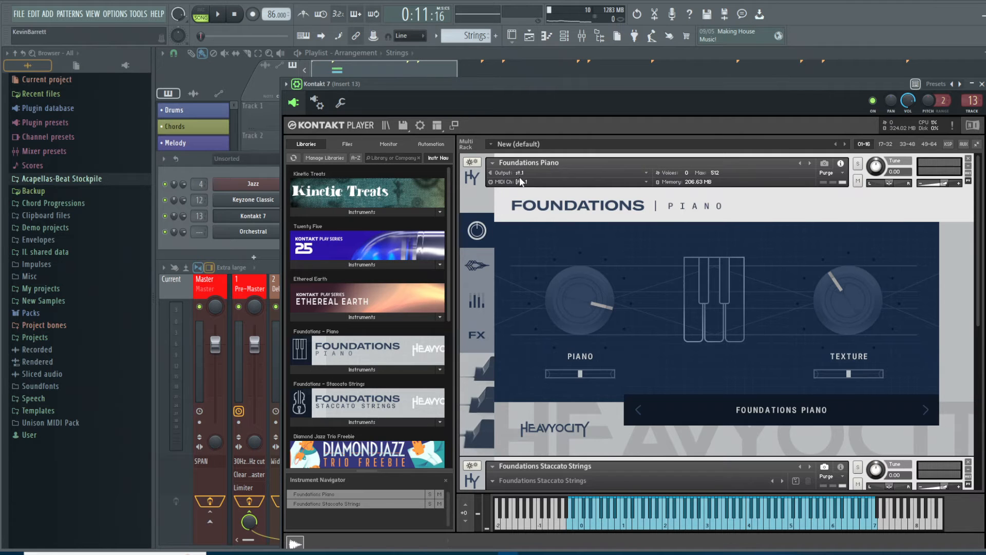
click(437, 125)
click(467, 176)
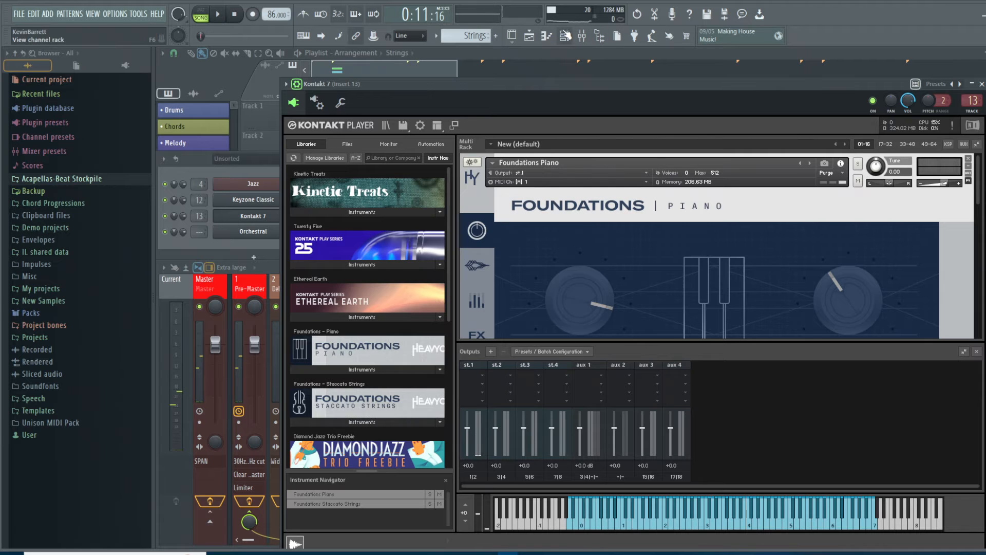
- Check the note color groups in the Strings piano roll and return to the Kontakt 7 window
click(546, 35)
click(366, 149)
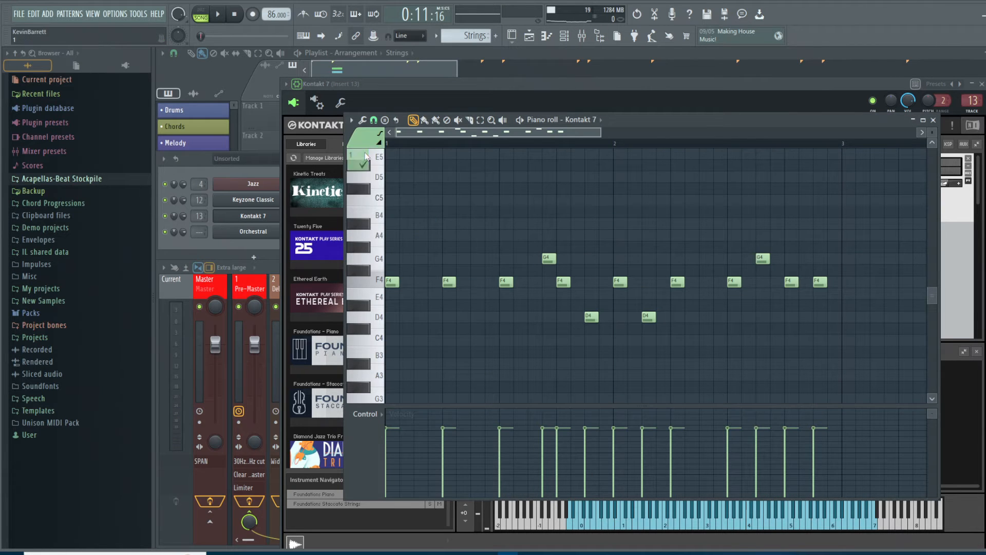
click(640, 80)
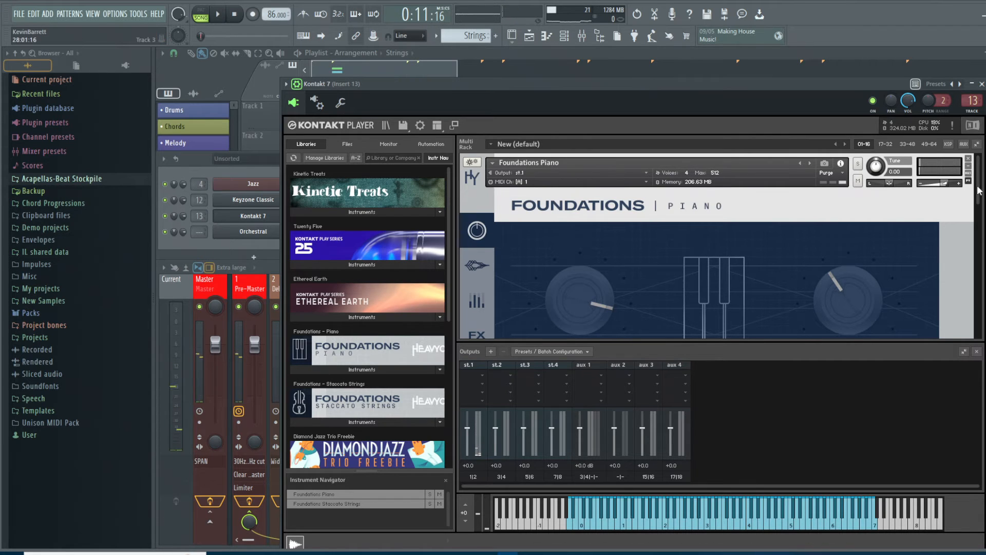
- Reveal the routing settings of Foundations Staccato Strings and set its output to st.2
scroll(800, 271, down, 5)
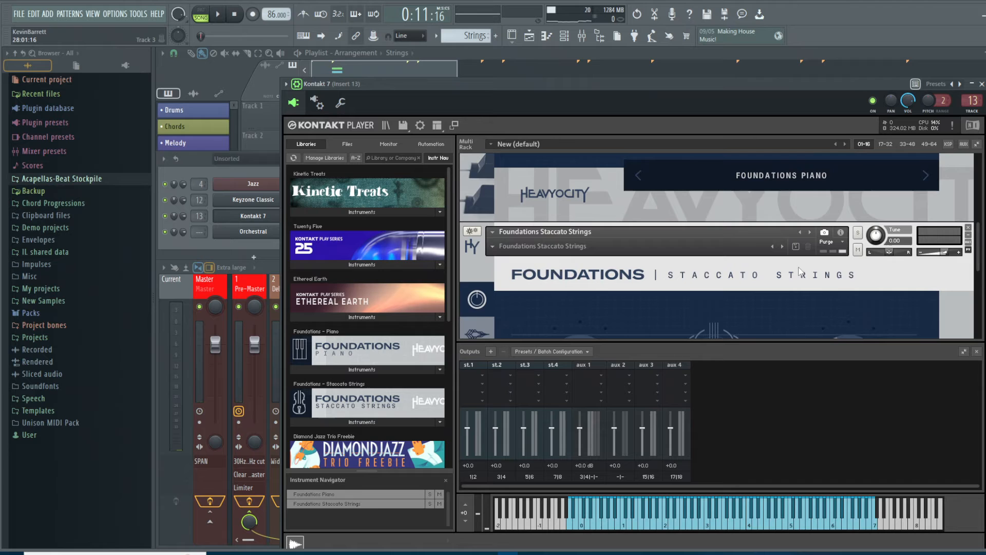
click(840, 232)
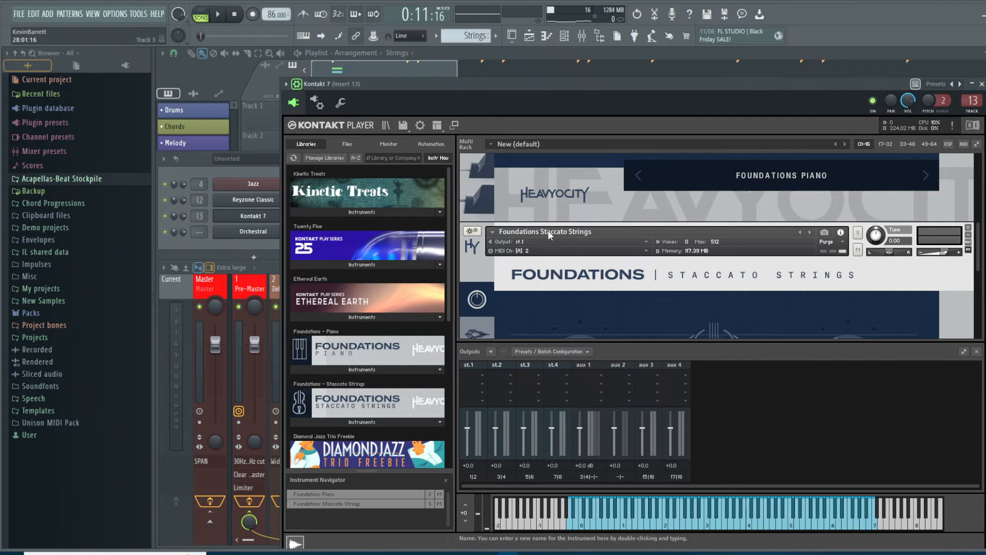
click(524, 241)
click(541, 281)
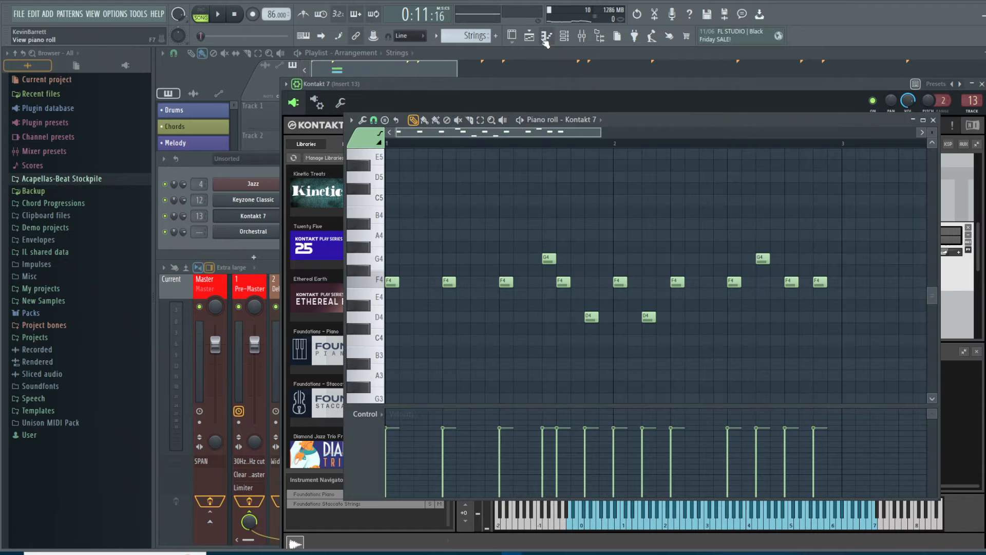
click(546, 36)
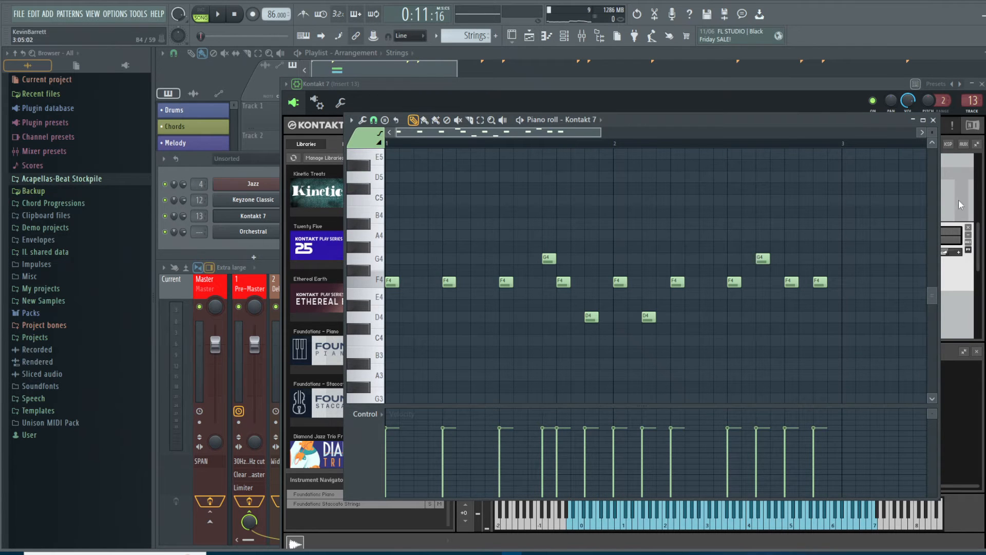
click(979, 257)
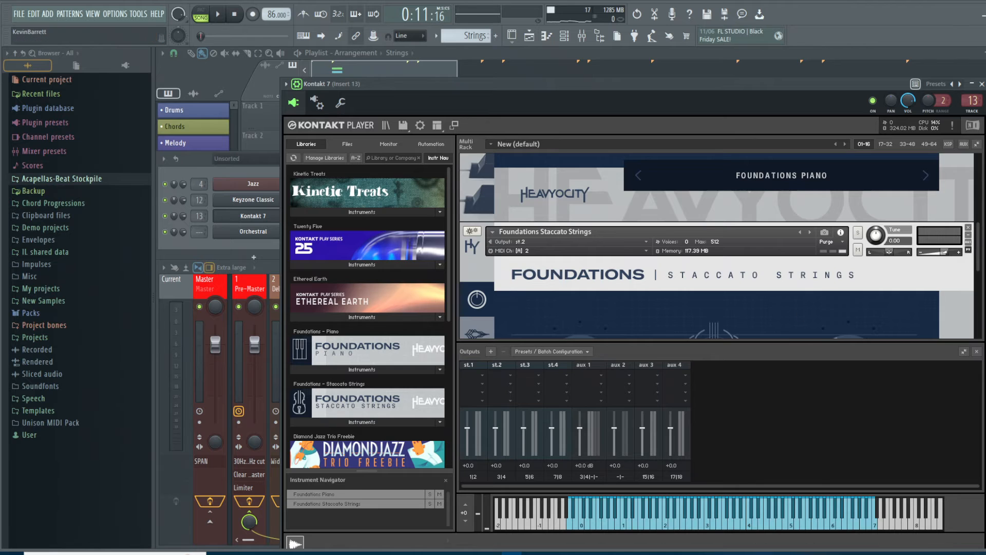
- Close Kontakt's Outputs section and open the Processing page of the Kontakt 7 plugin settings
click(977, 352)
click(317, 102)
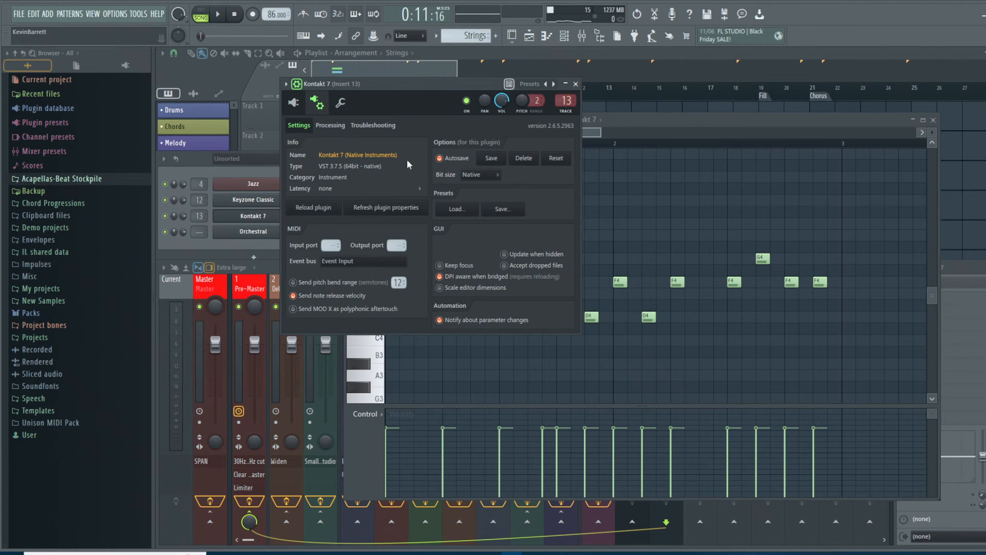
click(333, 125)
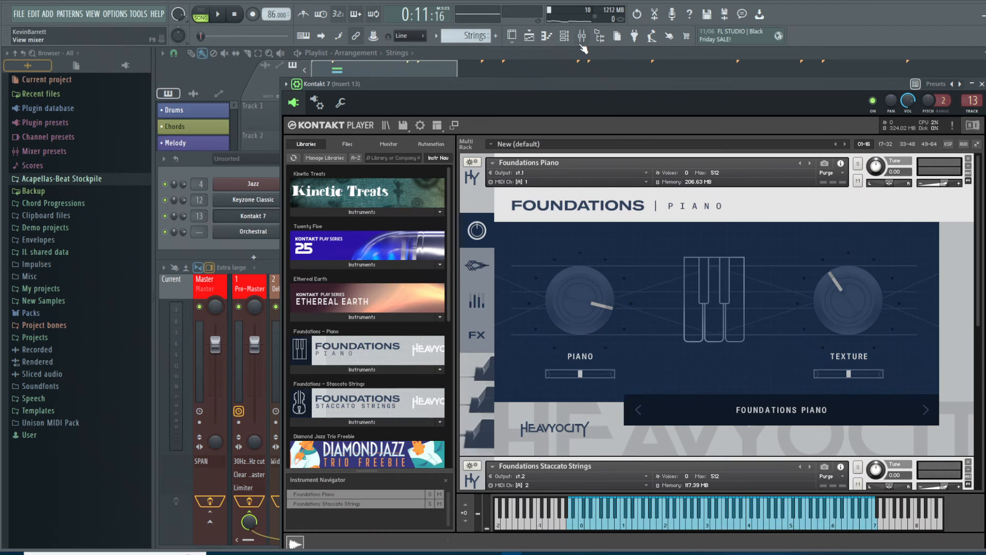
- During playback, set Insert 14 to -2.9 dB panned 32% right, and the Kontakt 7 mixer track to -2.1 dB panned left
click(581, 37)
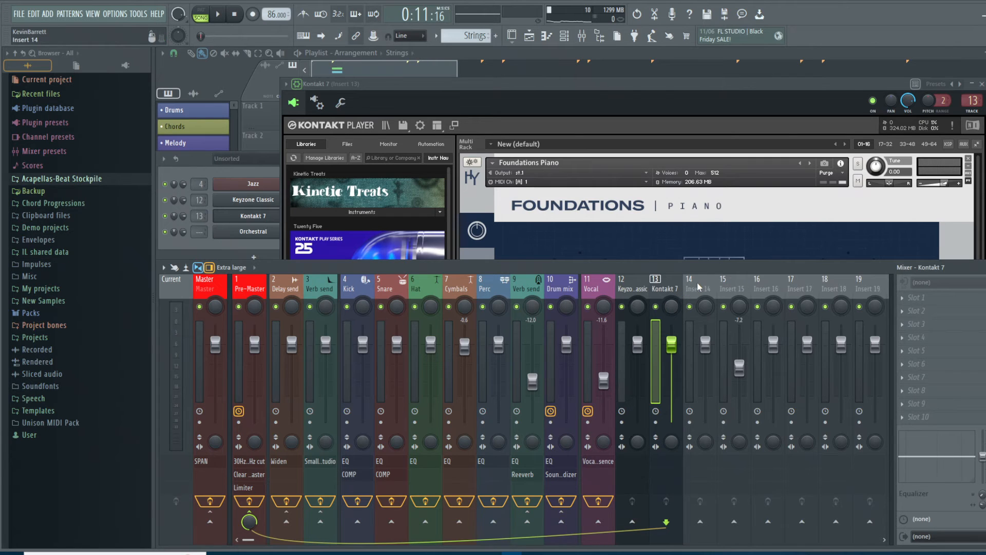
click(685, 289)
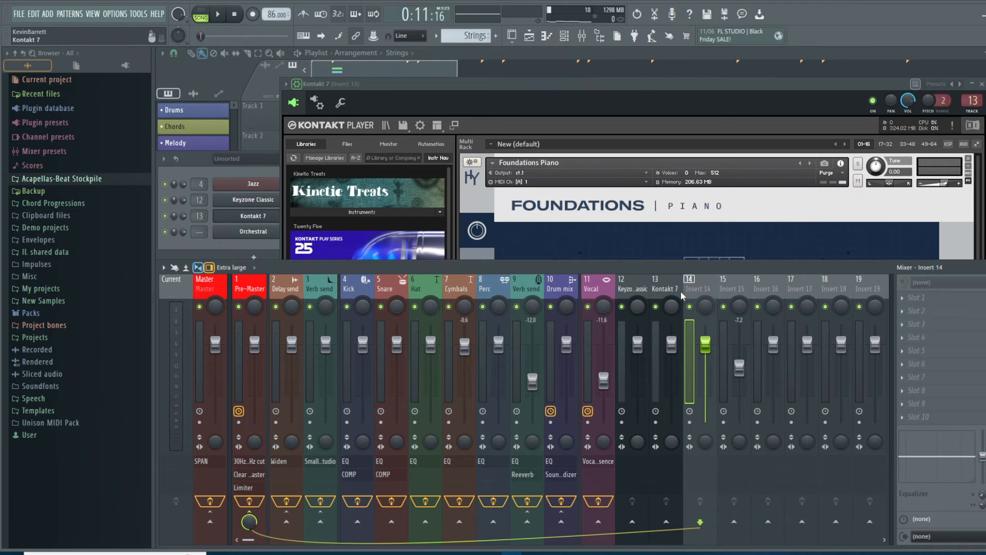
click(218, 14)
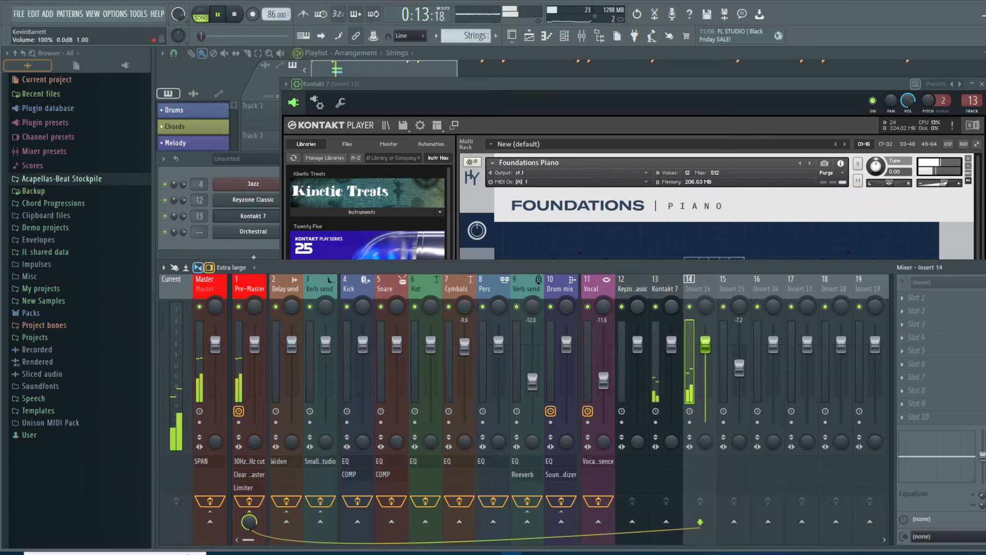
drag(705, 345, 705, 355)
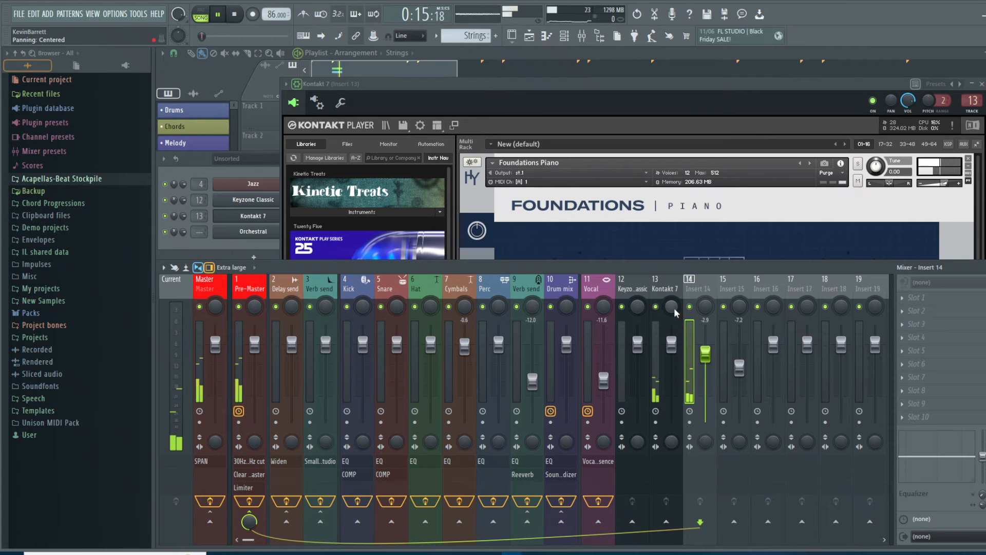
drag(673, 309, 672, 348)
drag(705, 306, 706, 297)
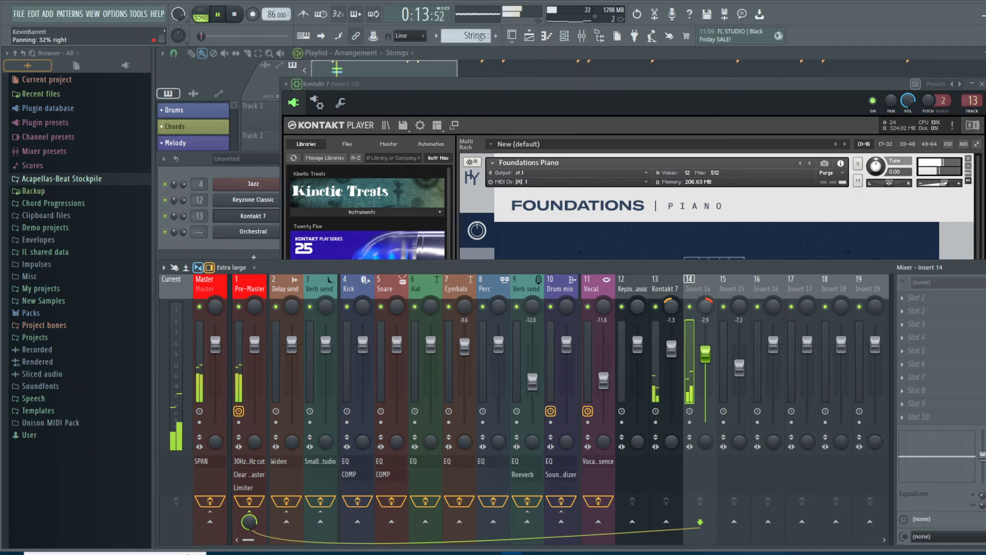
drag(672, 348, 672, 352)
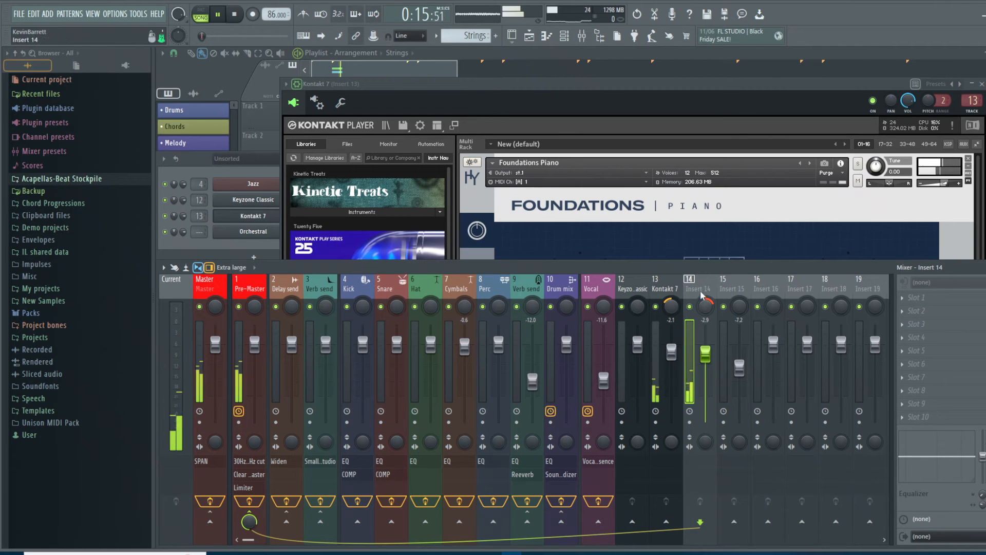
- Route Insert 14 to the Delay send and, at 79%, to track 3's Verb send, set its volume to -4.4 dB, and stop playback
click(286, 521)
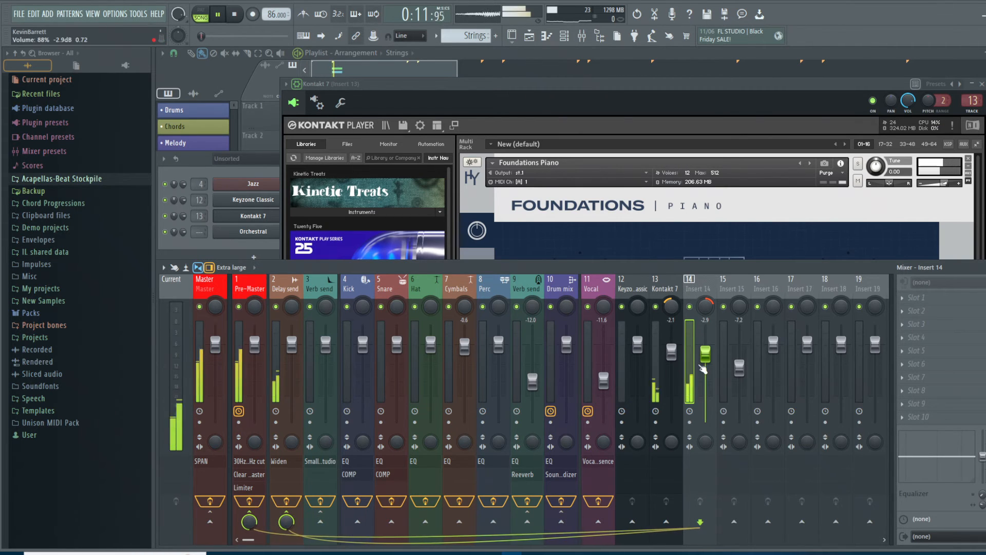
drag(705, 354, 705, 359)
click(320, 521)
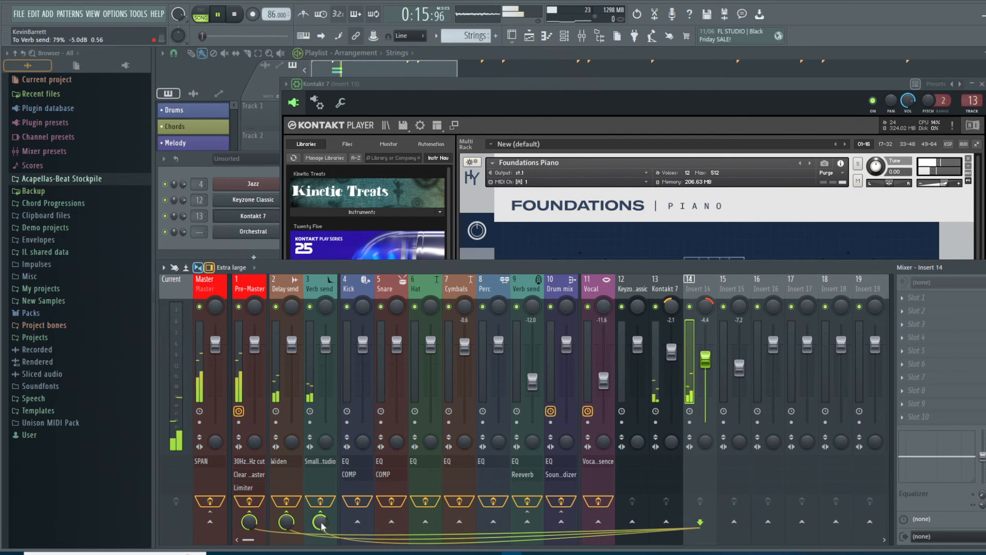
key(space)
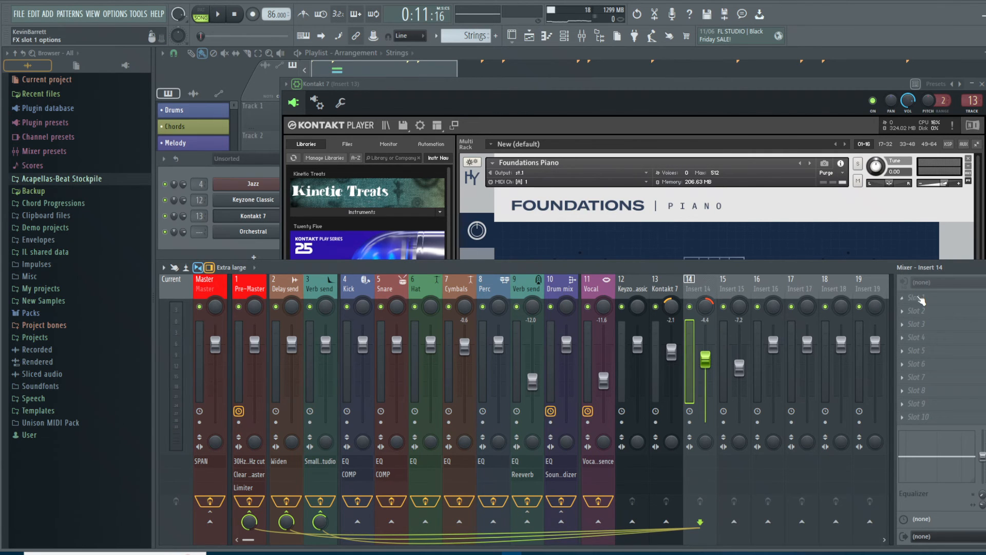
click(921, 304)
click(948, 266)
- Compare the piano roll's note color groups with the MIDI channels of the two Kontakt instruments
click(548, 36)
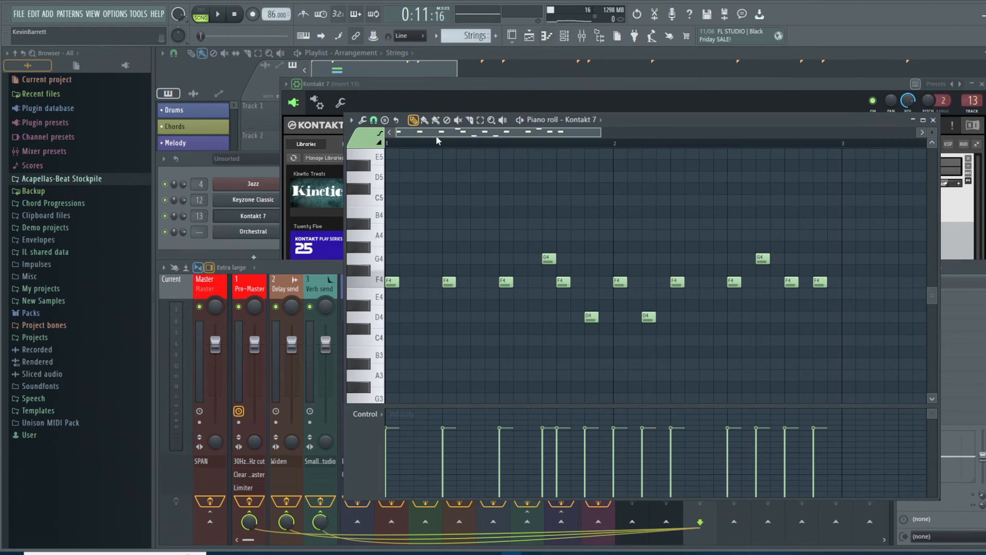
click(358, 139)
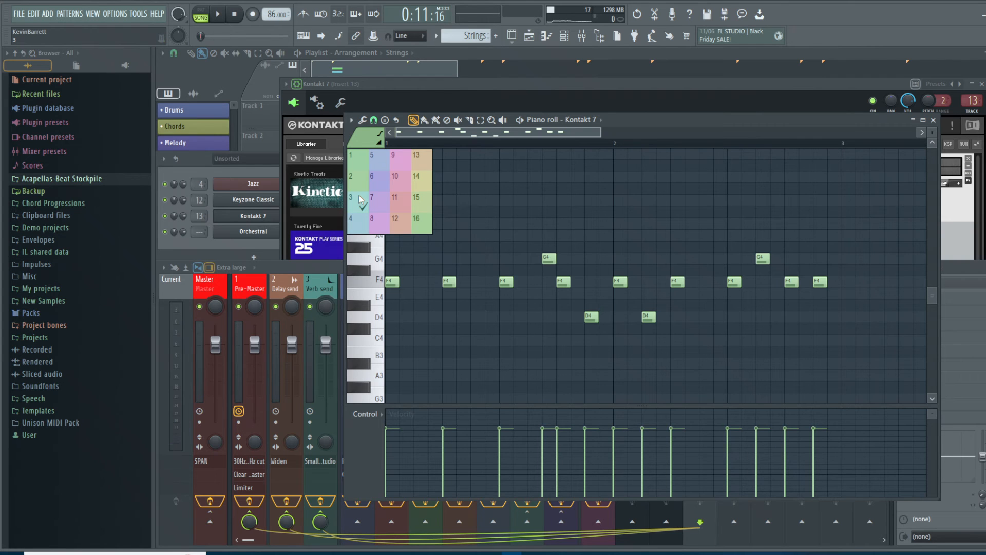
click(600, 80)
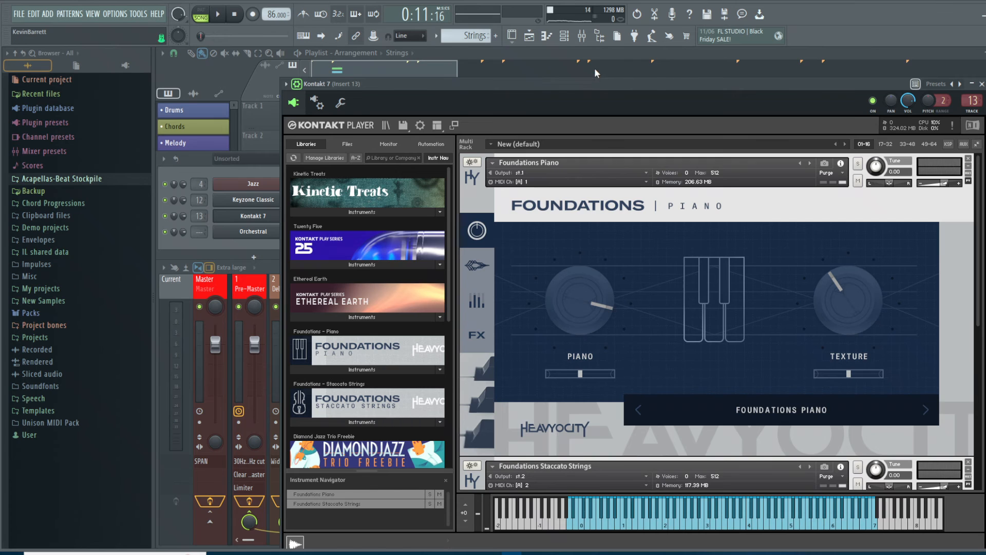
click(548, 36)
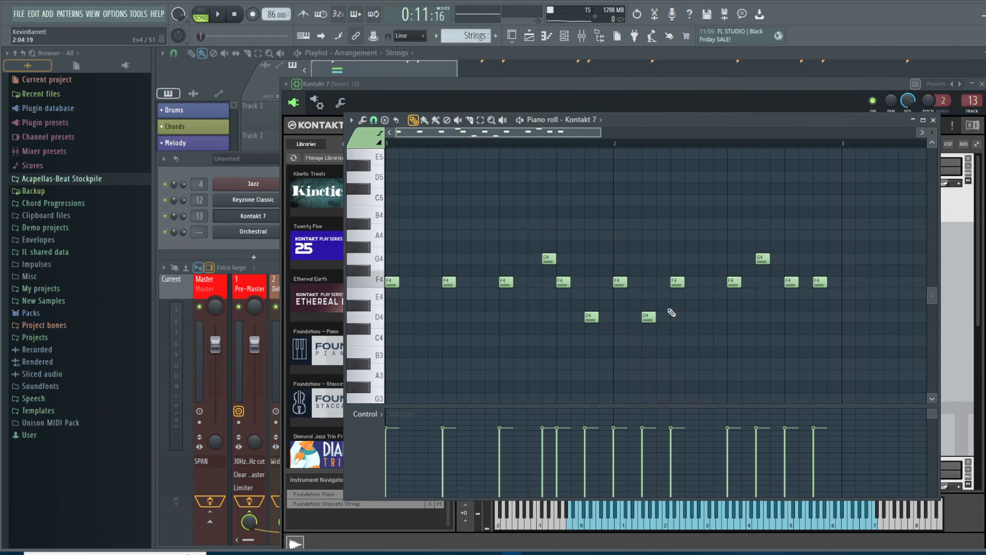
- In note color group 3, draw C4 on beats 1 and 2.5, B3 on beat 4 and C4 early in bar 2, and play
click(372, 140)
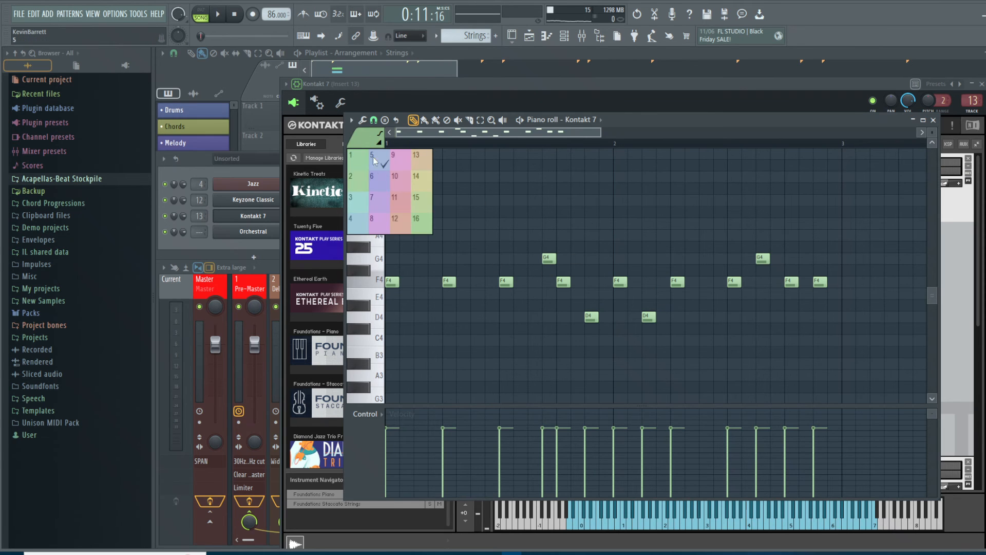
click(359, 202)
click(391, 341)
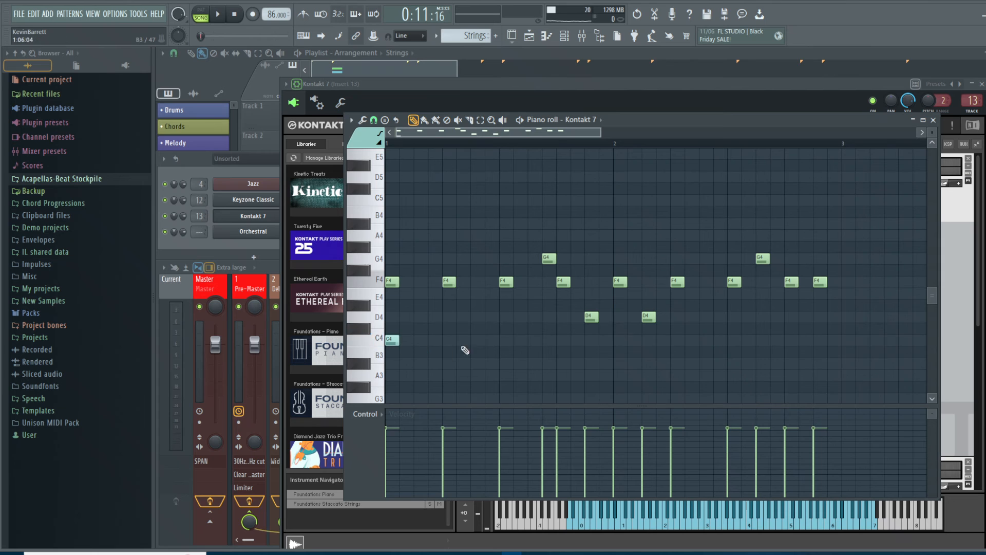
click(477, 341)
click(560, 353)
click(646, 341)
click(219, 15)
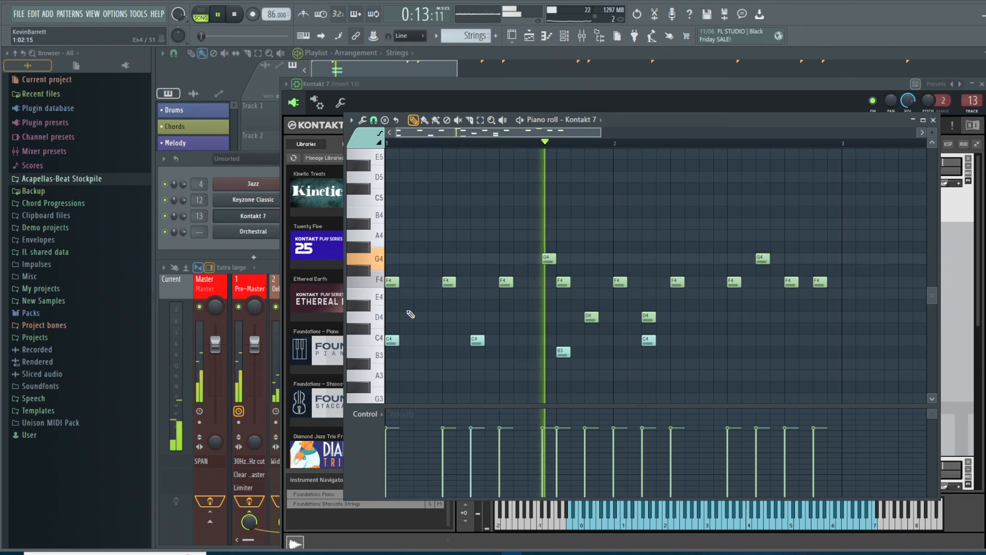
- Delete the four color group 3 notes from the Strings pattern, stop playback, and select note color group 2
right_click(477, 341)
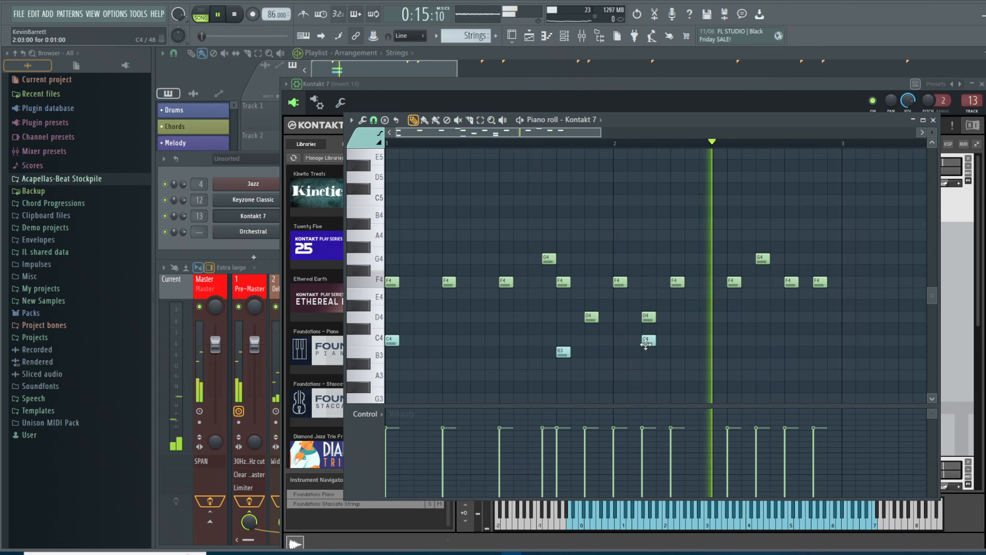
right_click(648, 341)
right_click(562, 354)
right_click(393, 341)
key(space)
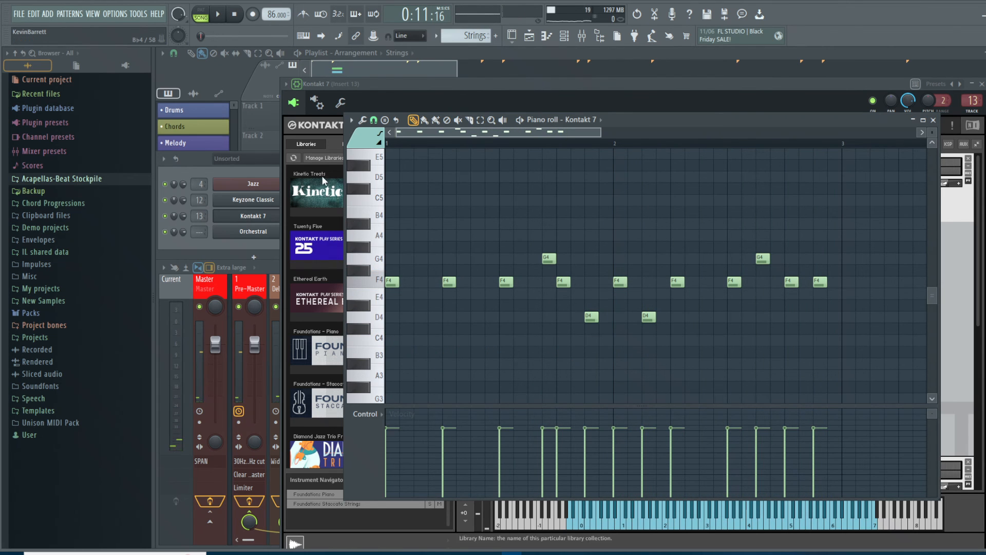
click(359, 138)
click(353, 179)
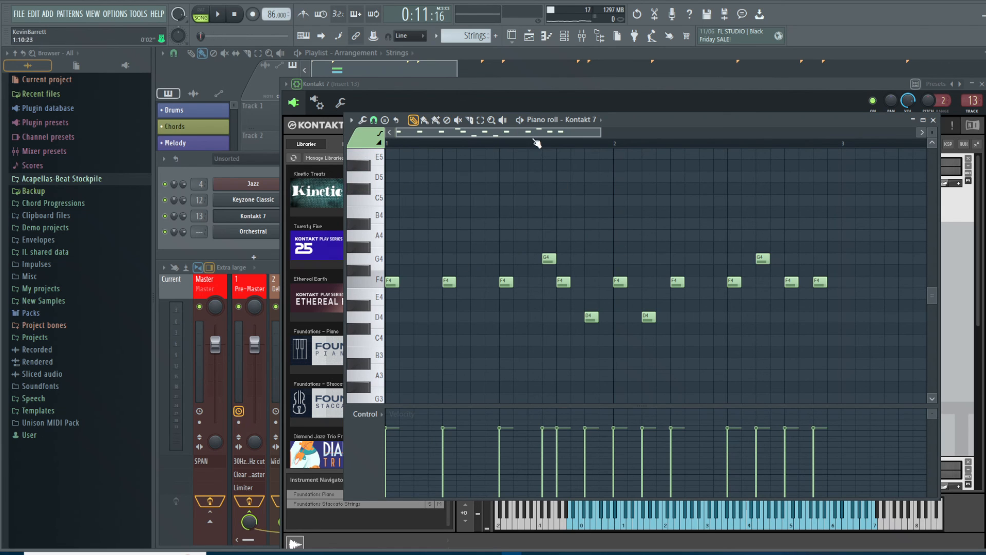
- Select note color group 2 and change its color to the light orange Burly Wood (#E8B08A)
click(360, 137)
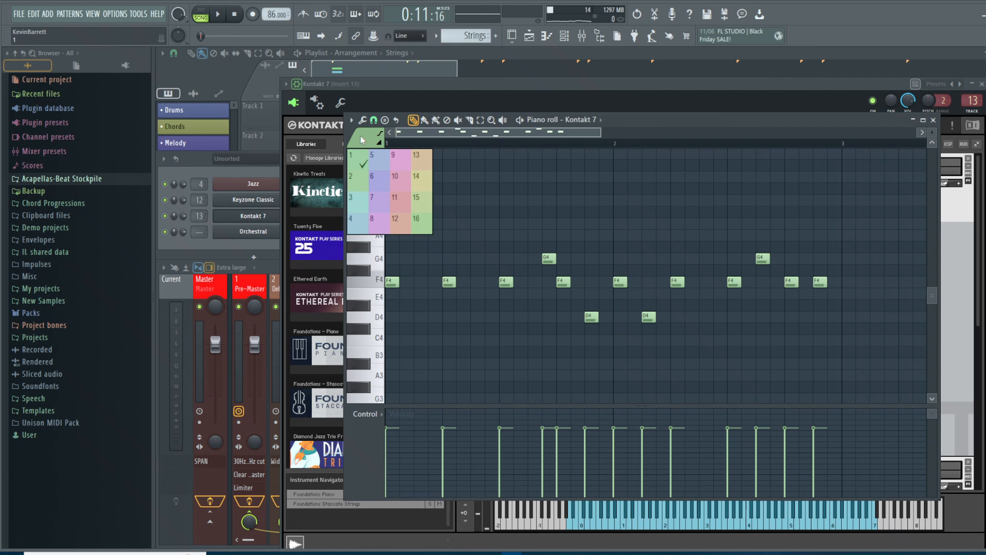
click(355, 176)
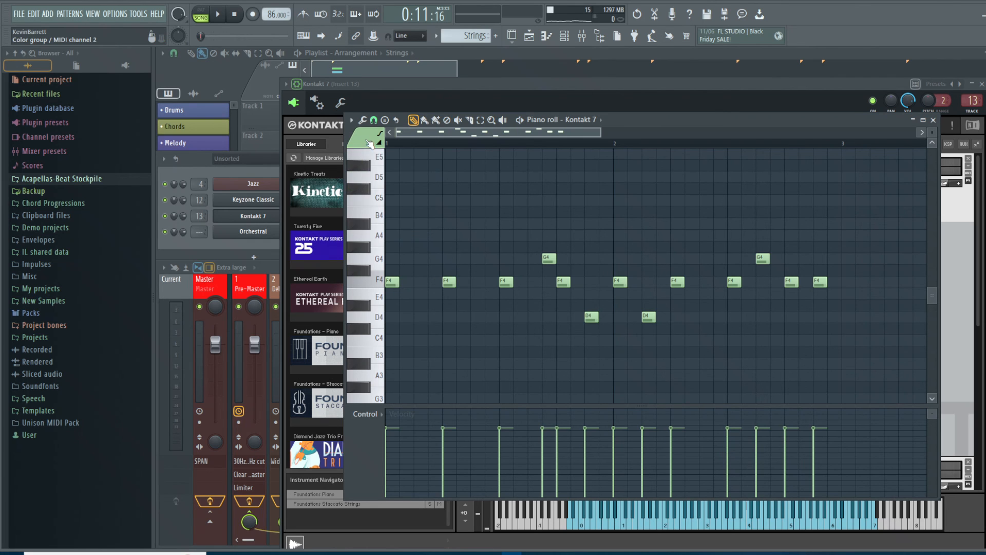
right_click(370, 143)
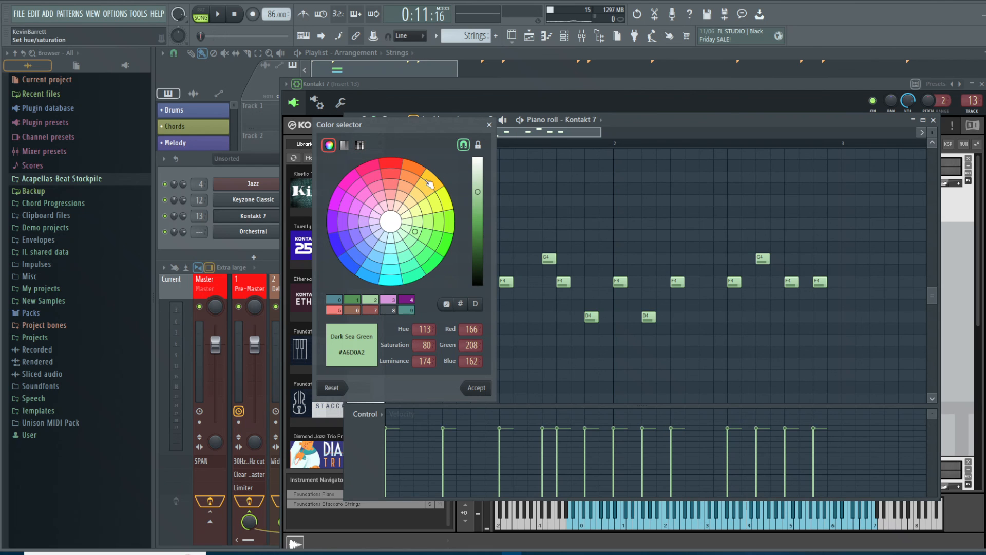
click(412, 179)
click(480, 386)
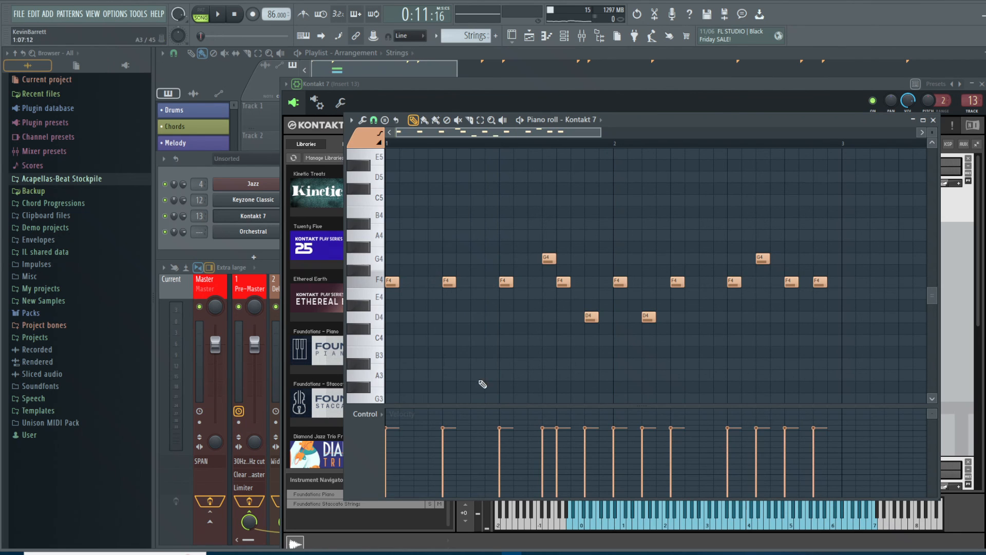
- Check the note color groups, reselect group 2 and open its color selector again
click(373, 141)
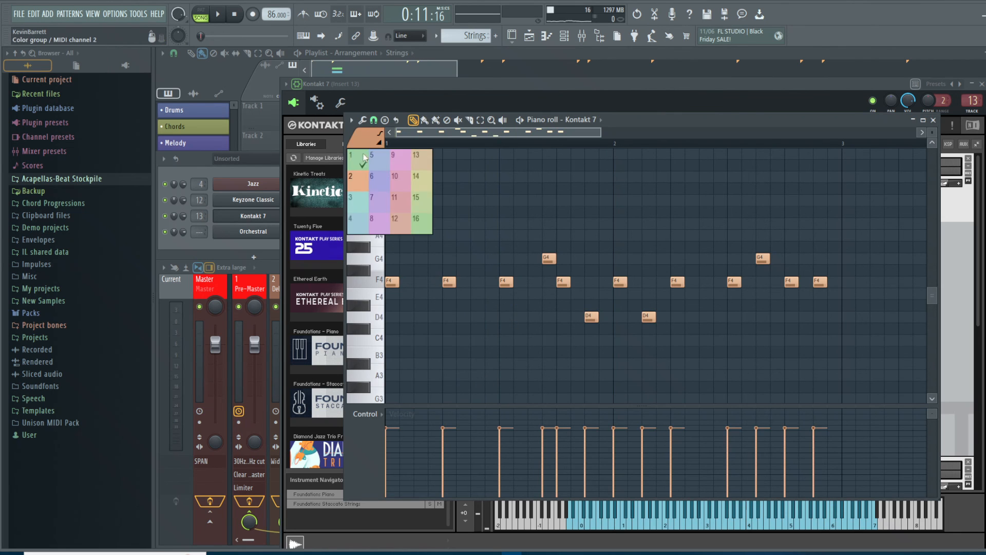
click(379, 235)
click(368, 139)
click(359, 183)
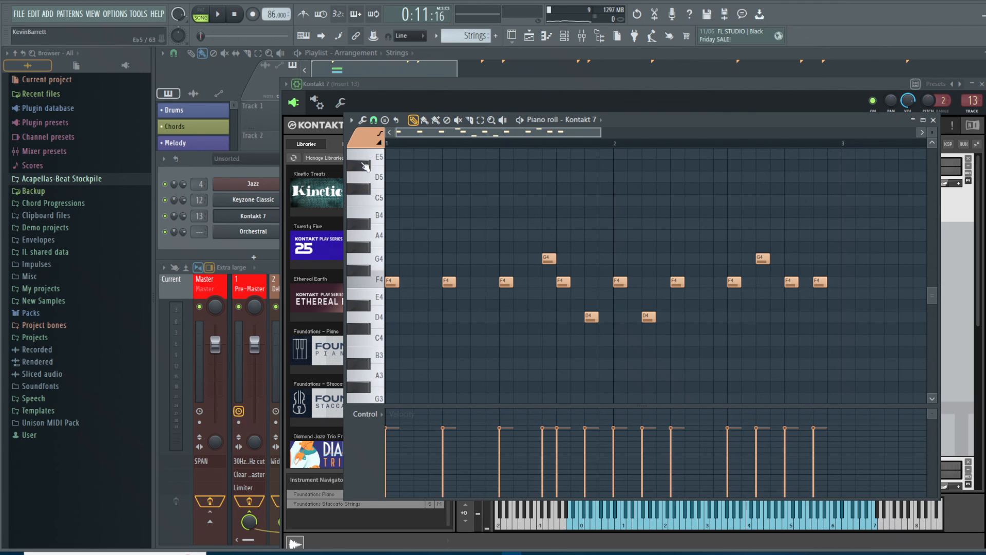
right_click(366, 135)
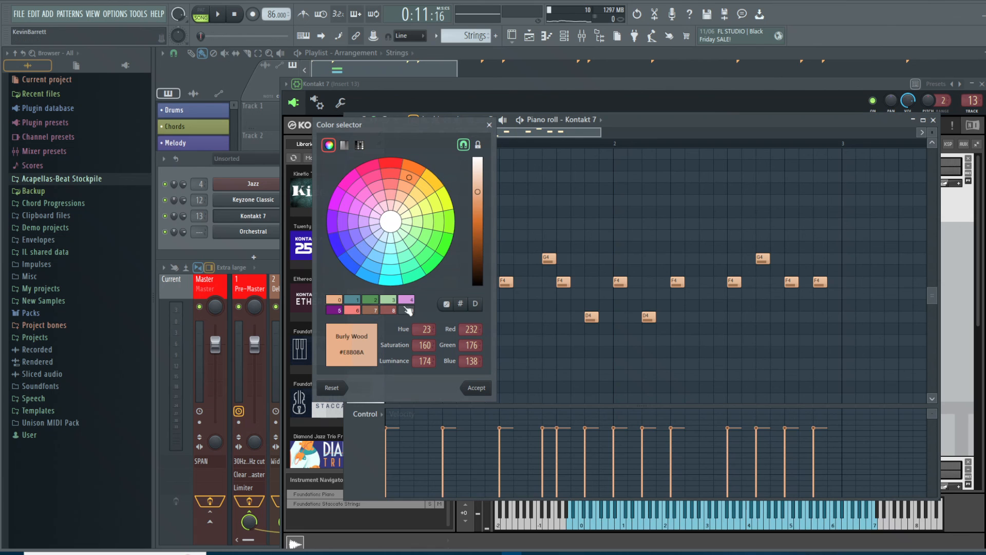